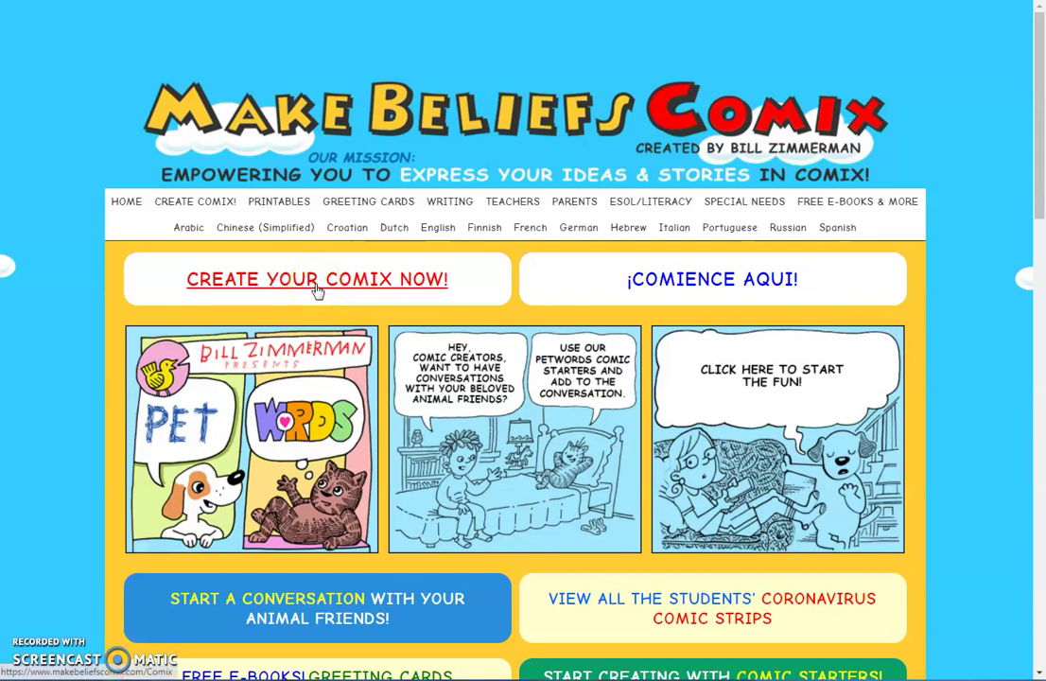
Launch the comic strip creator with its starter strip about an unreturned school call
click(317, 287)
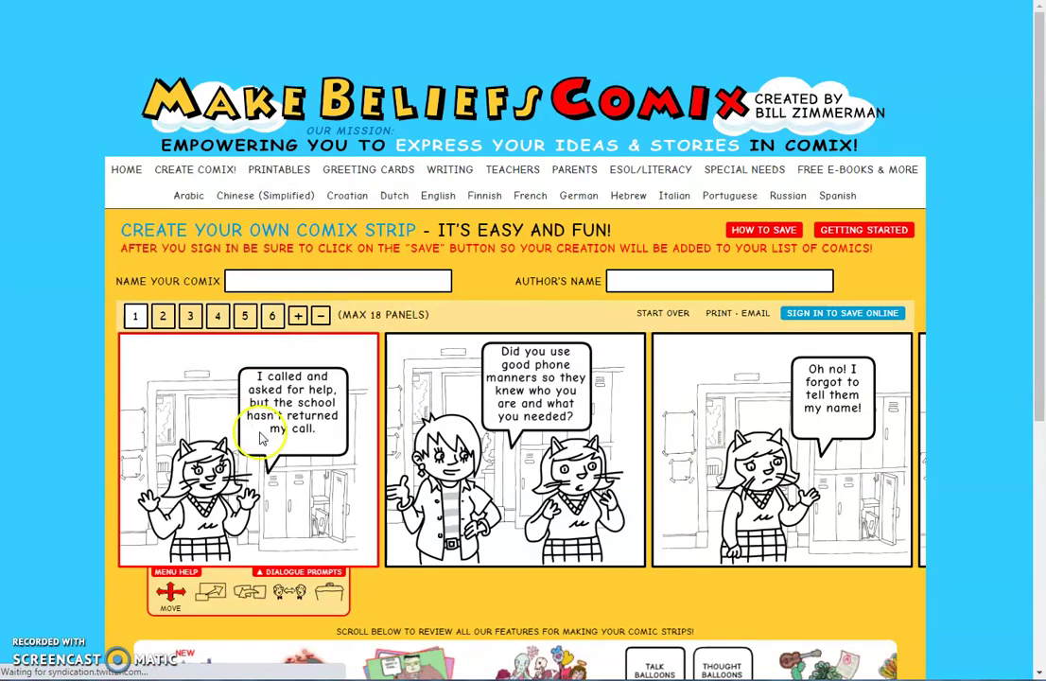
scroll(360, 411, down, 4)
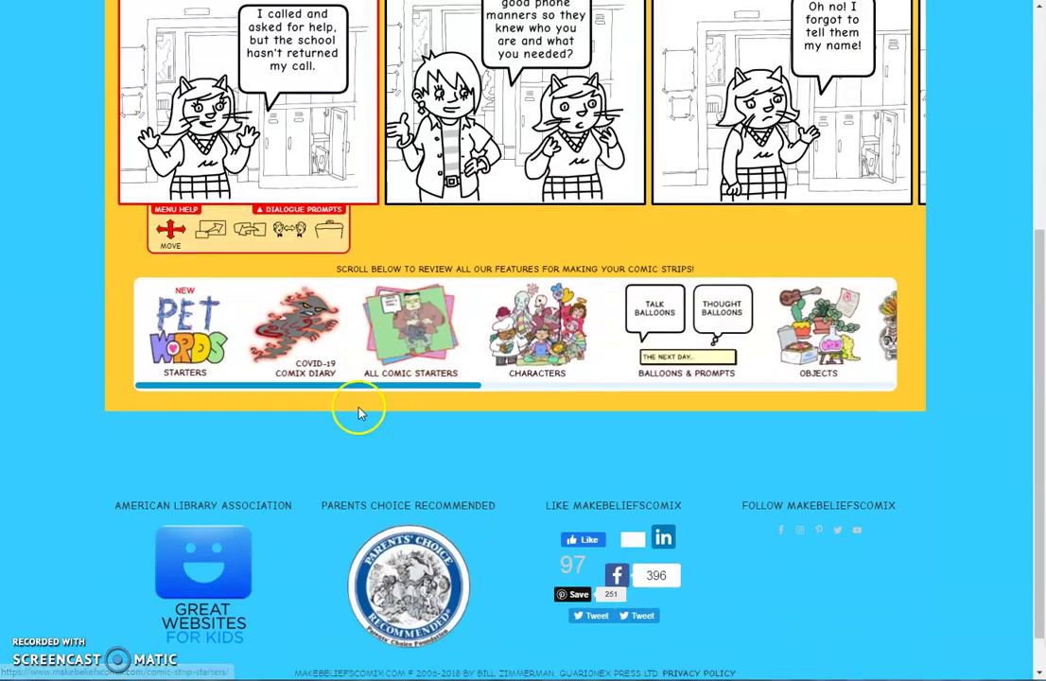
scroll(360, 412, up, 4)
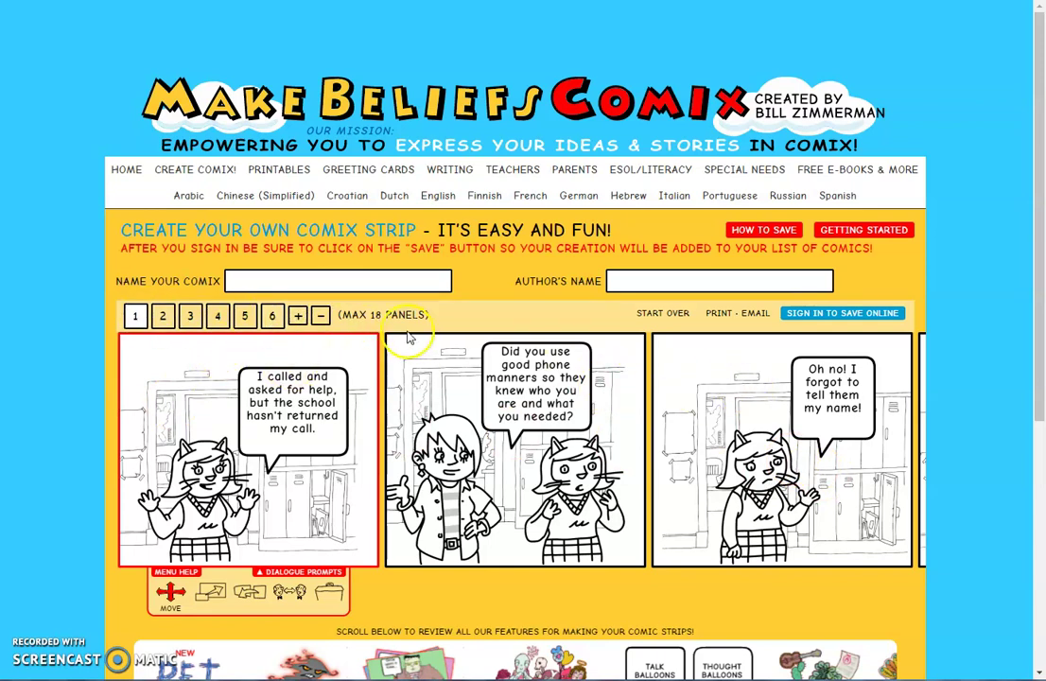
Title the comic 'Phone Manners', enter the author's name, and select panel 3
click(295, 276)
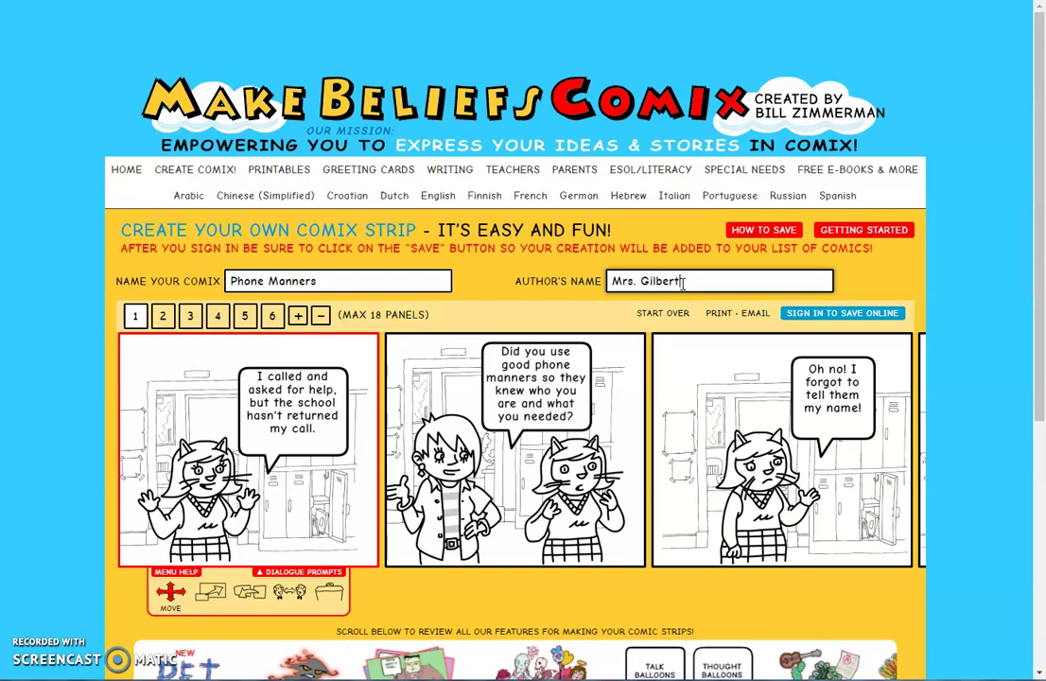
click(657, 387)
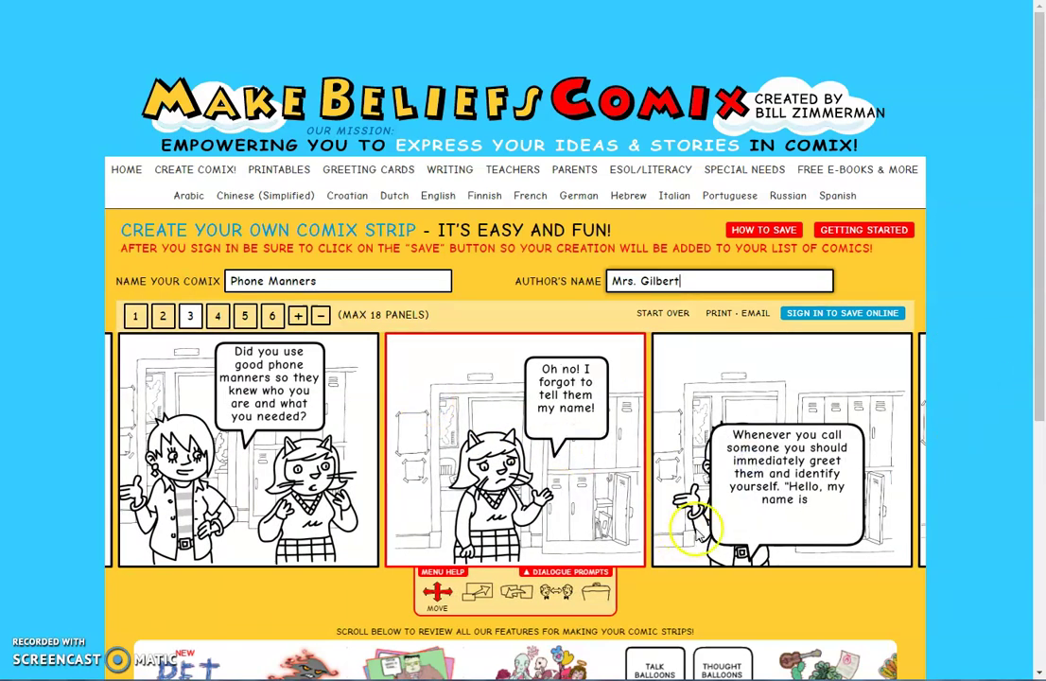
Move panel 4's speech bubble to the upper right, off the character
click(818, 449)
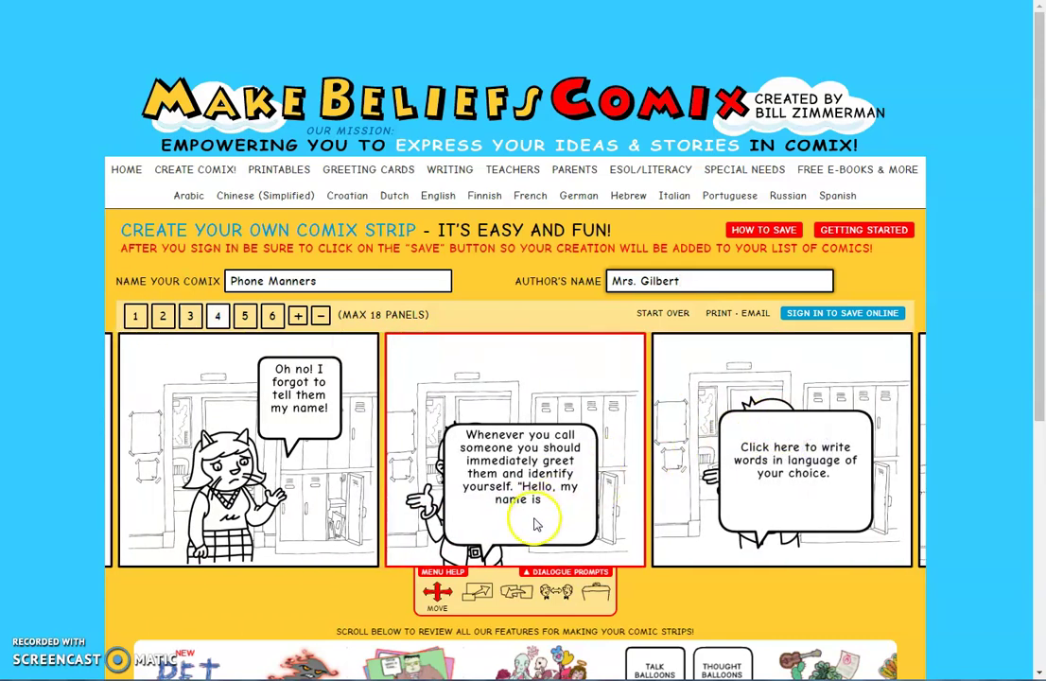
click(487, 528)
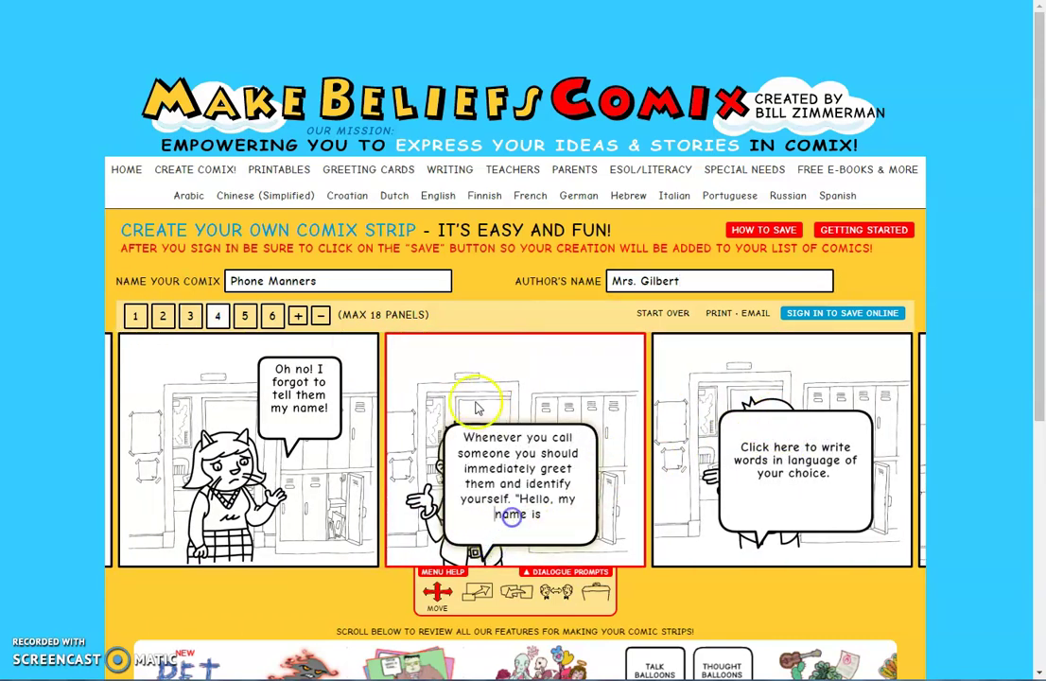
click(596, 451)
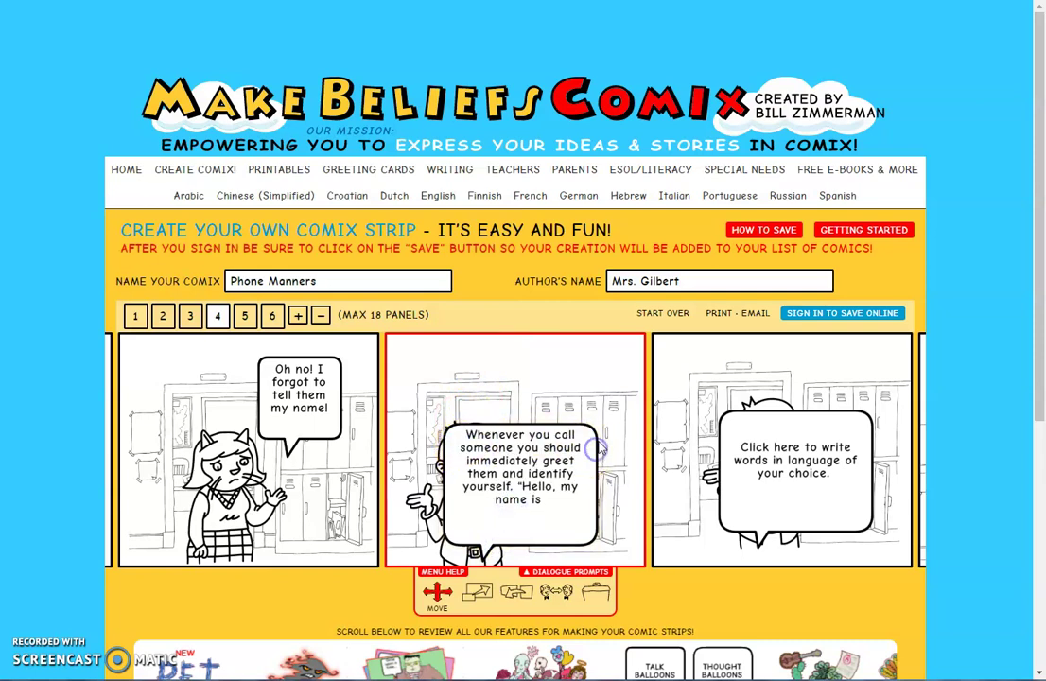
drag(596, 443, 638, 365)
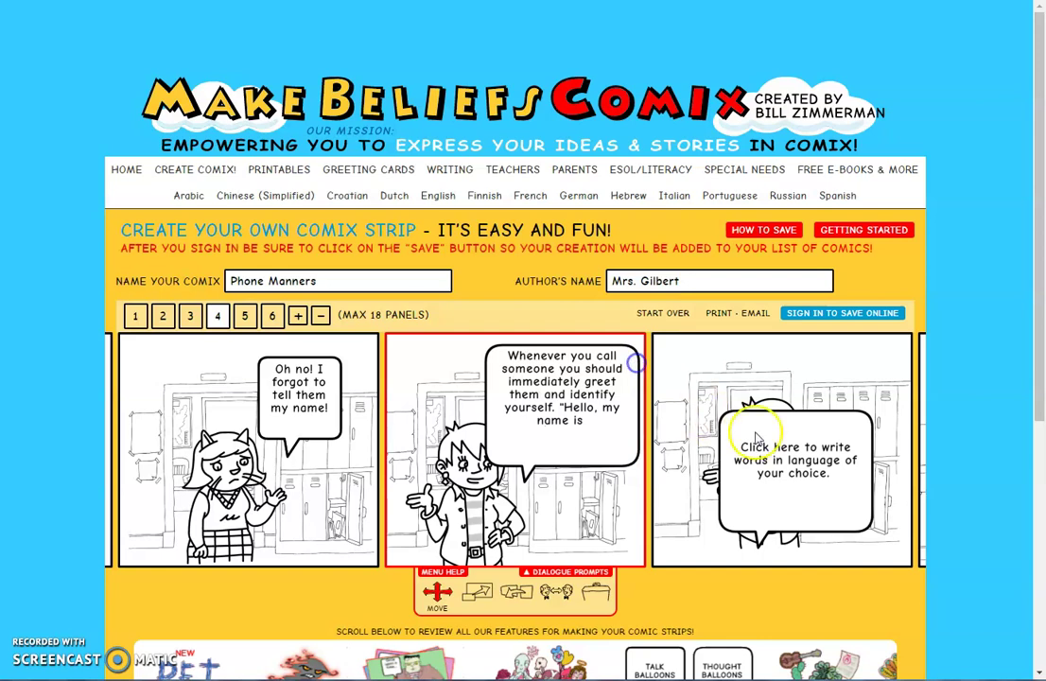
In panel 5, shift the character left and move its bubble to the upper right
click(705, 416)
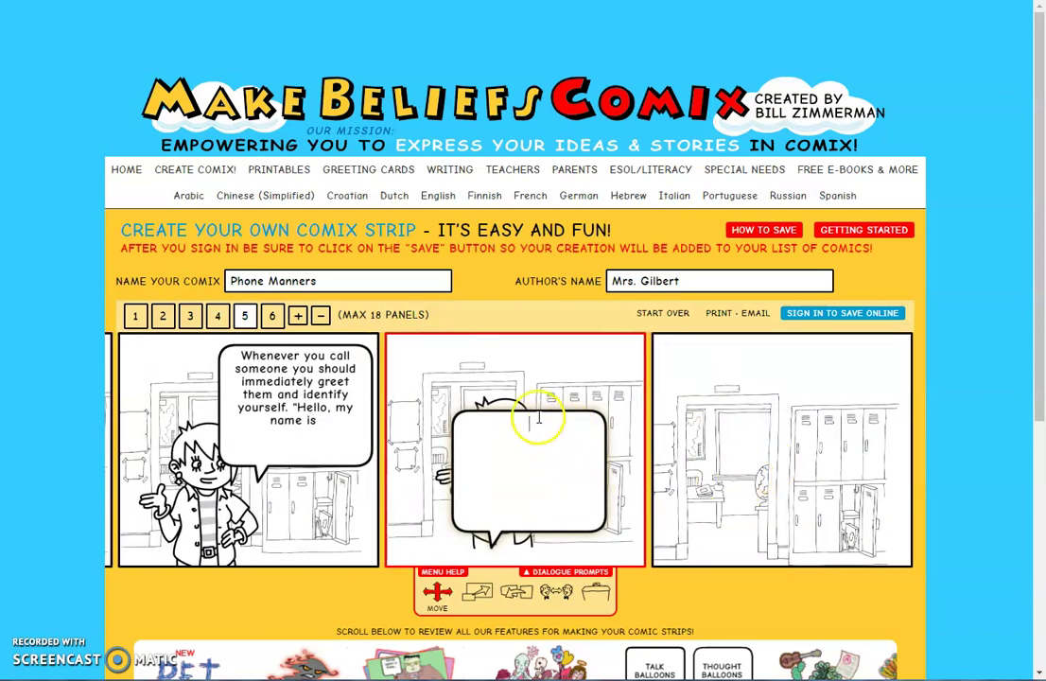
click(498, 404)
drag(498, 405, 437, 407)
click(524, 426)
drag(526, 428, 554, 351)
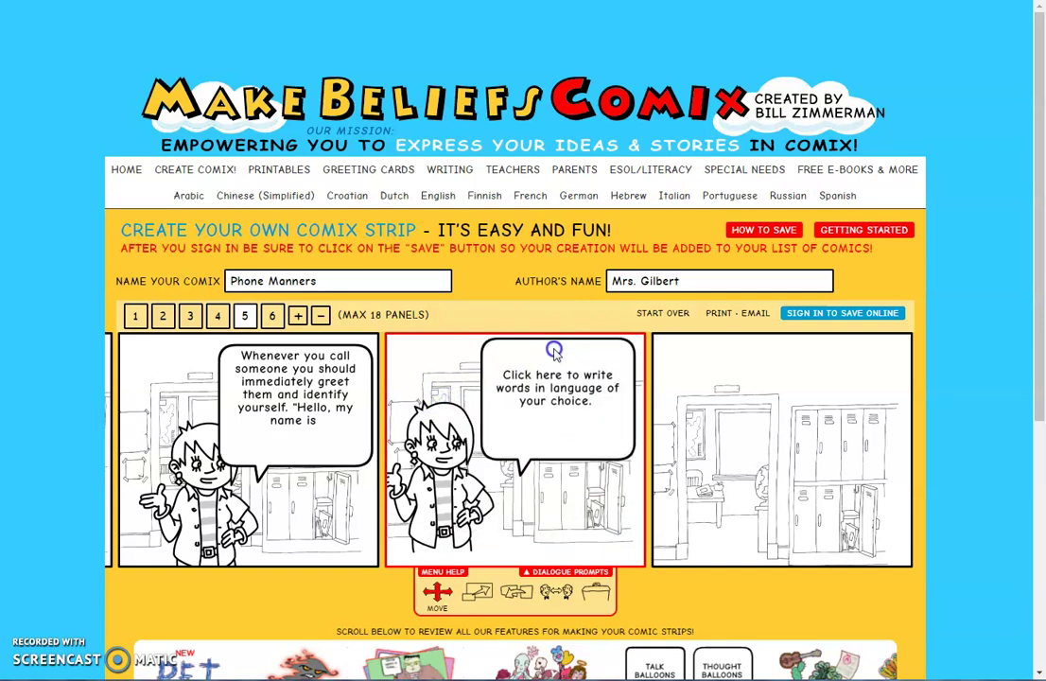
Write 'This way the person knows WHO is calling them!' in panel 5's bubble
click(592, 402)
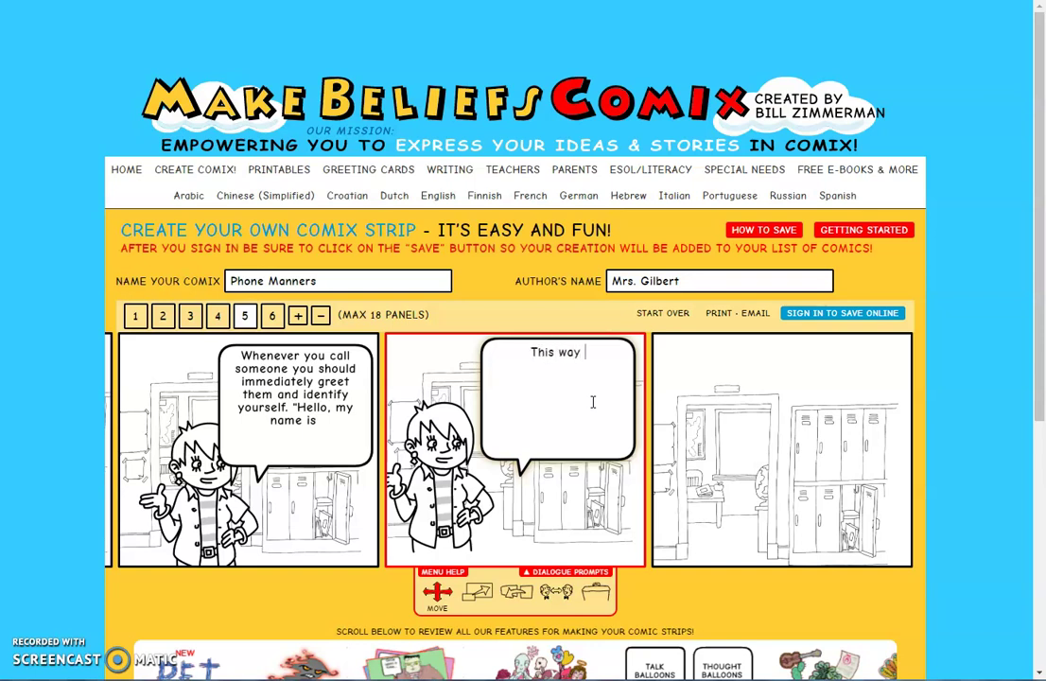
text(person know)
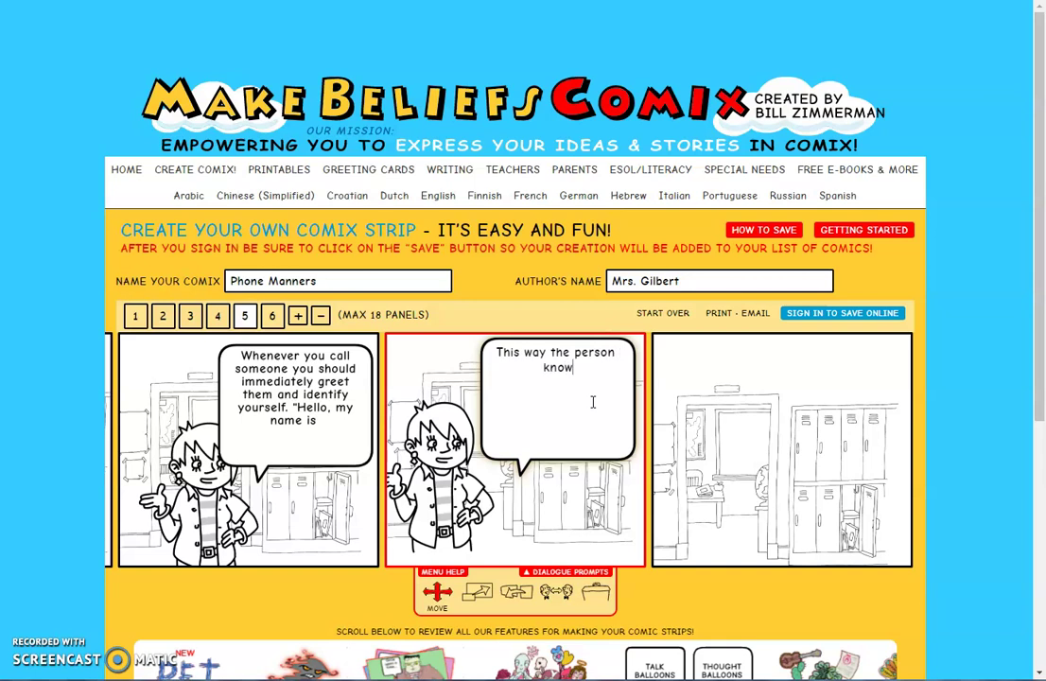
text(s WHO is calling them!)
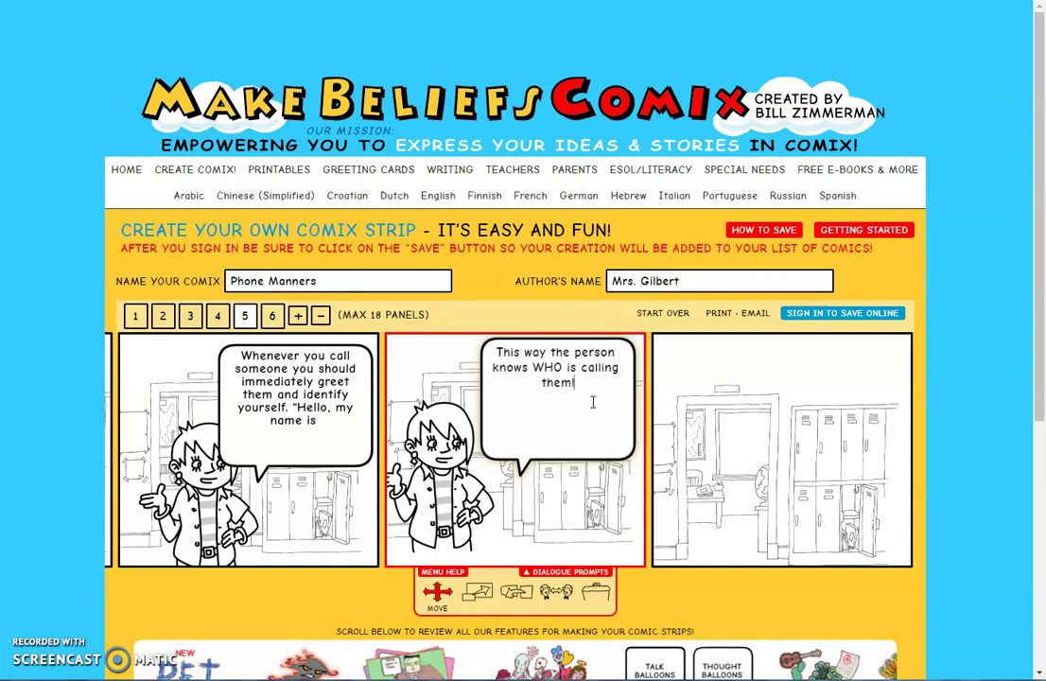
click(803, 534)
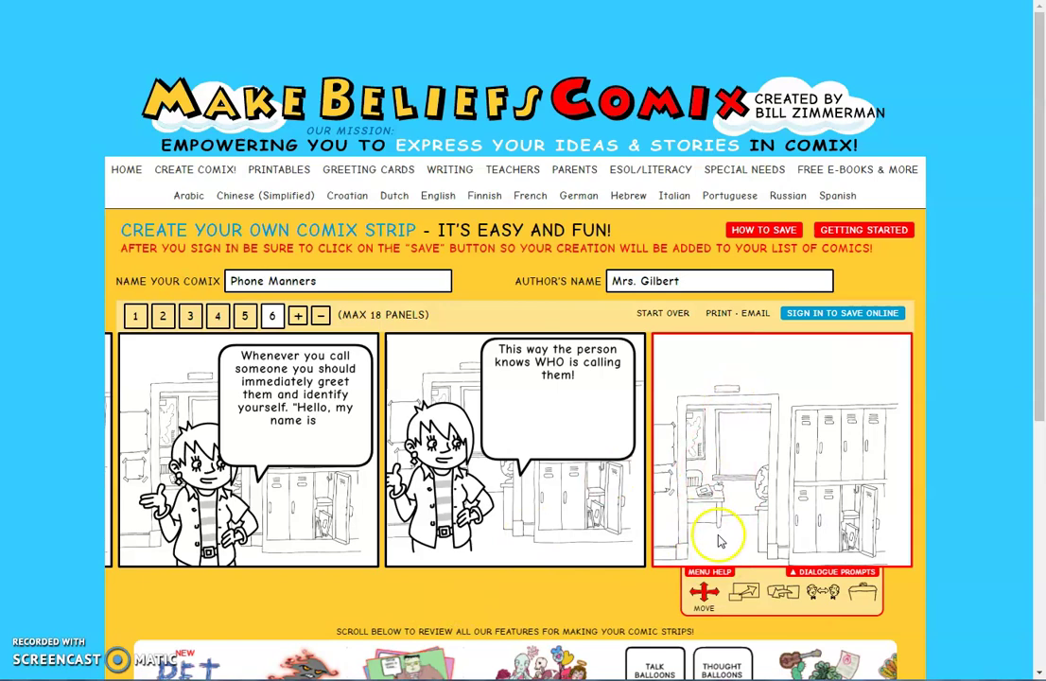
scroll(712, 494, down, 2)
scroll(705, 499, up, 2)
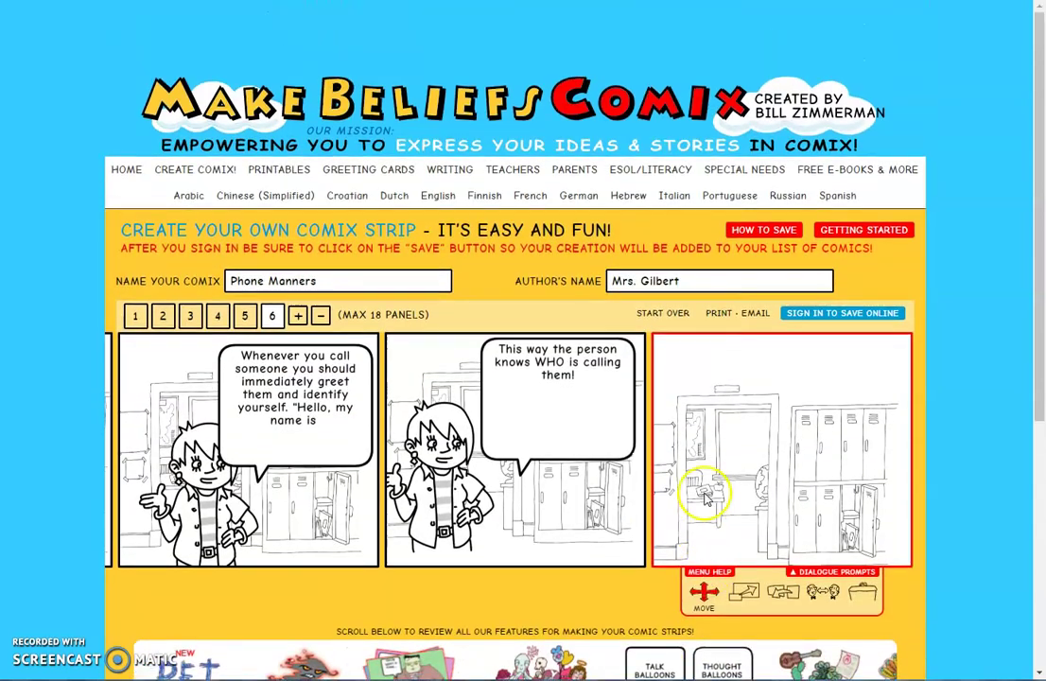
scroll(751, 500, down, 1)
scroll(757, 508, down, 1)
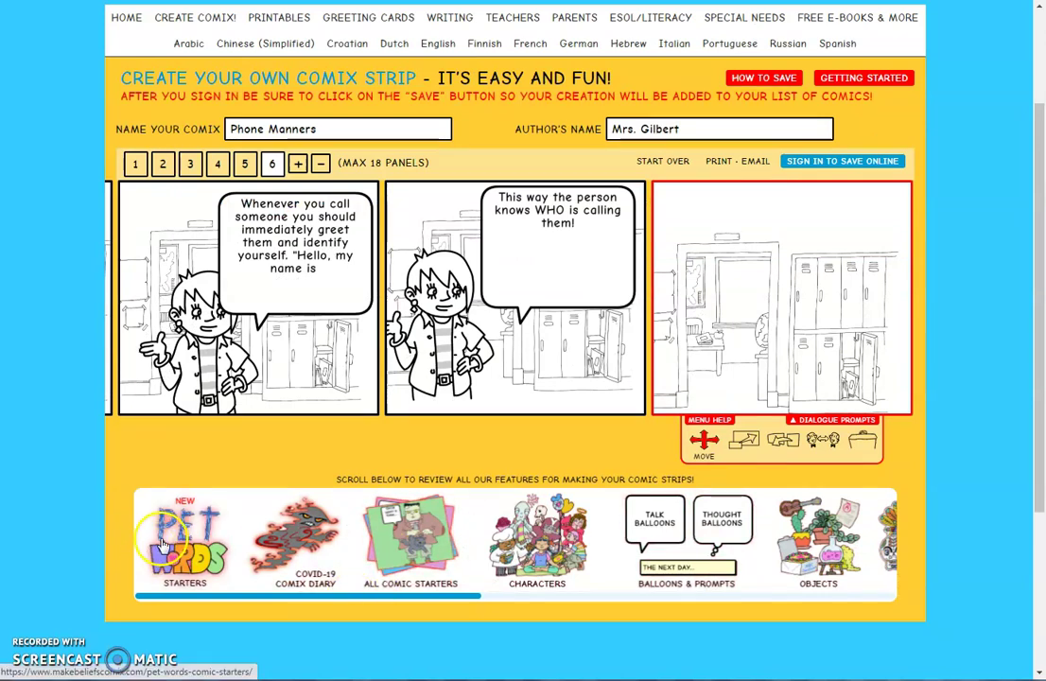
drag(333, 601, 385, 614)
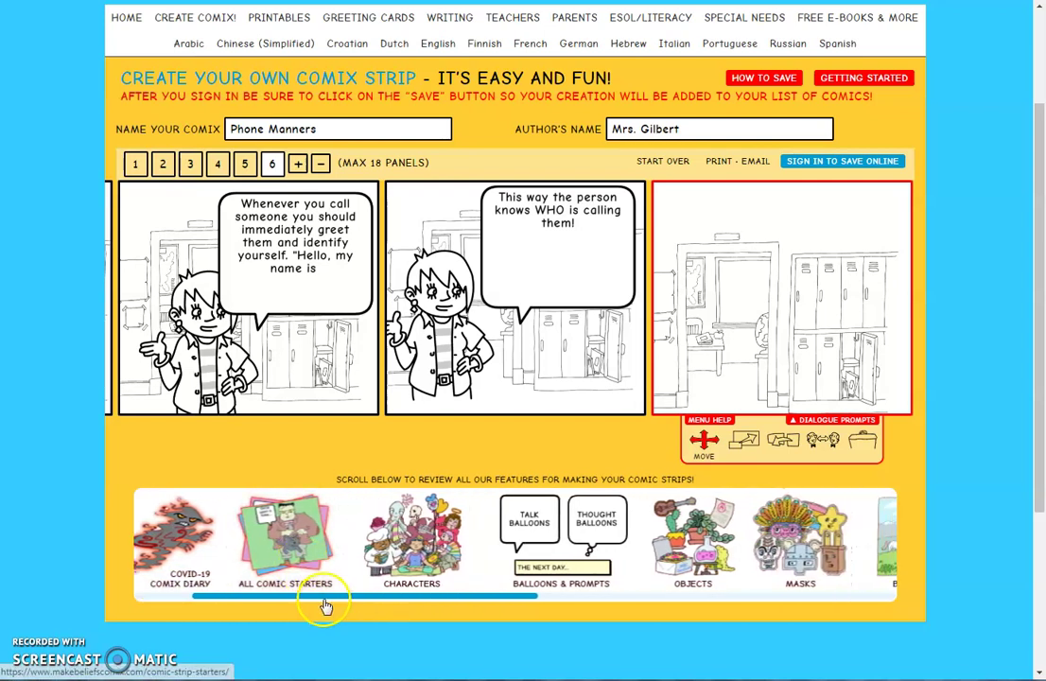
click(409, 547)
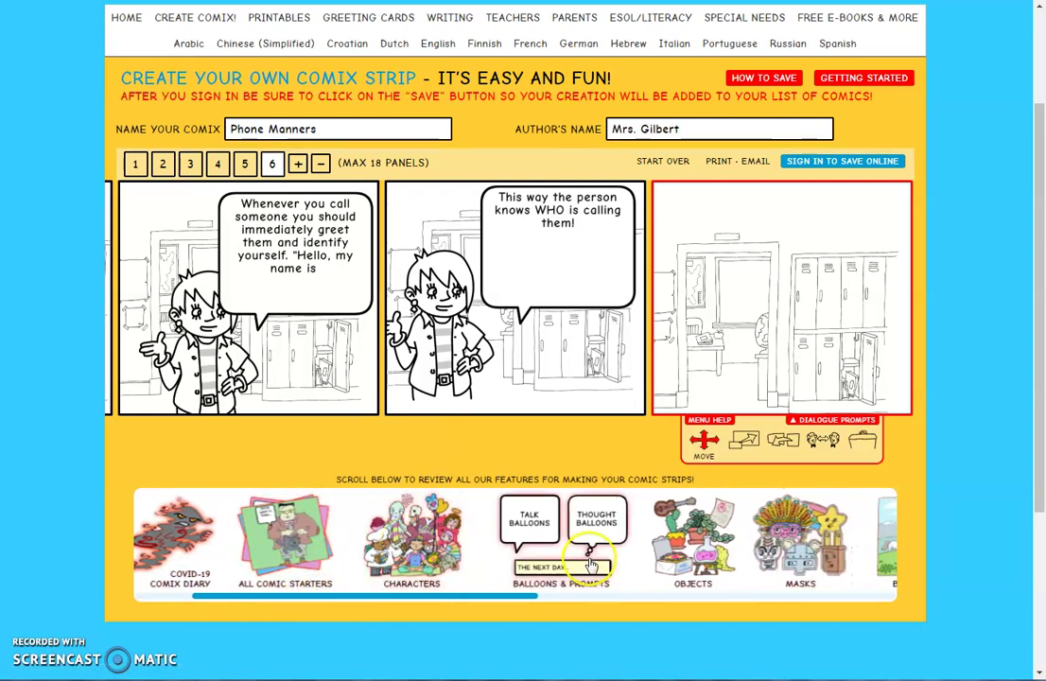
click(515, 602)
drag(515, 602, 625, 625)
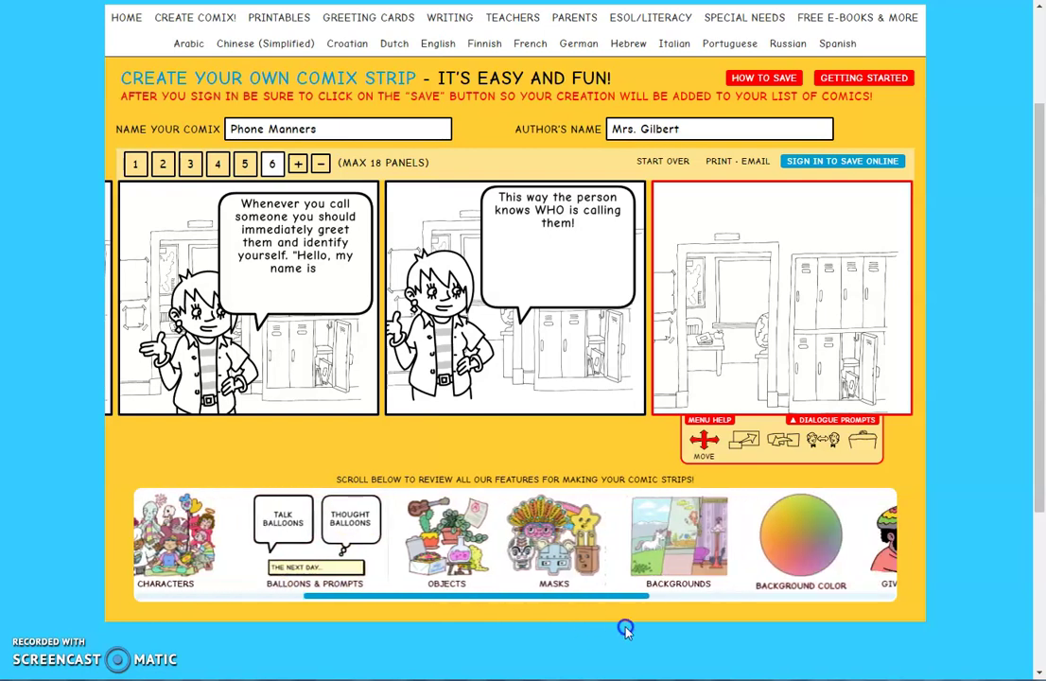
Add a banana object on top of the lockers in panel 6
click(456, 560)
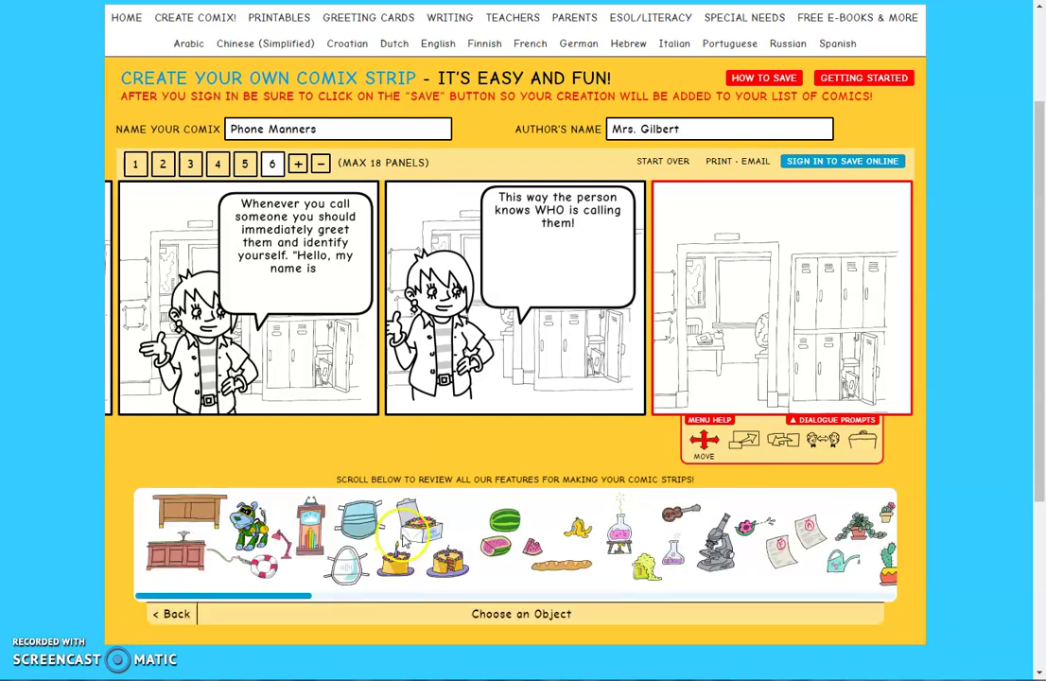
click(493, 547)
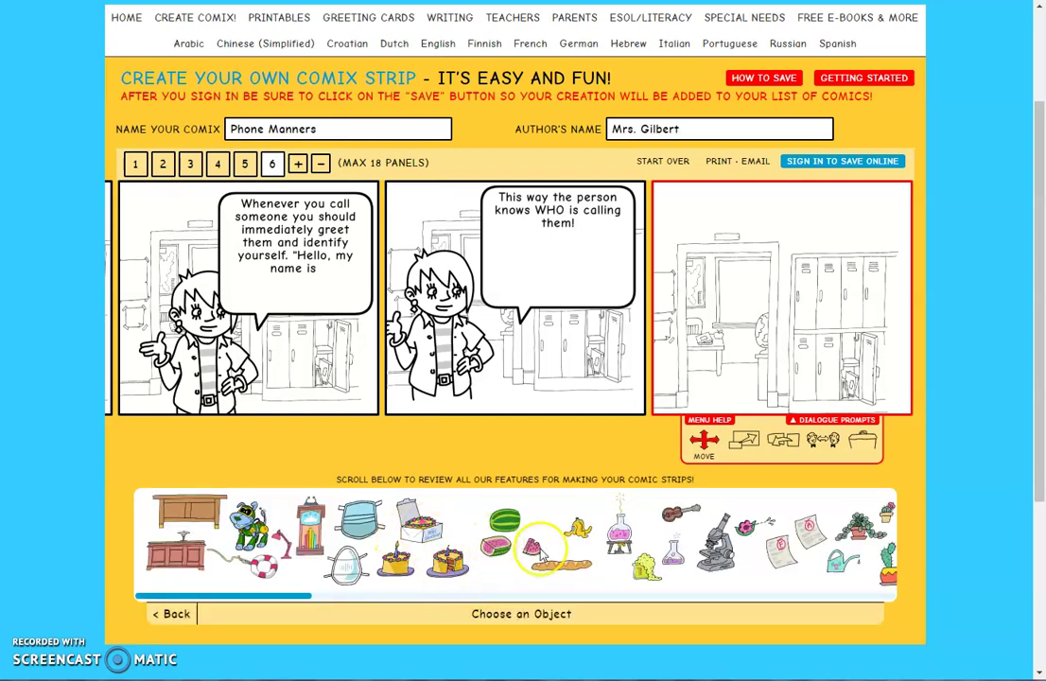
click(576, 523)
drag(677, 292, 849, 389)
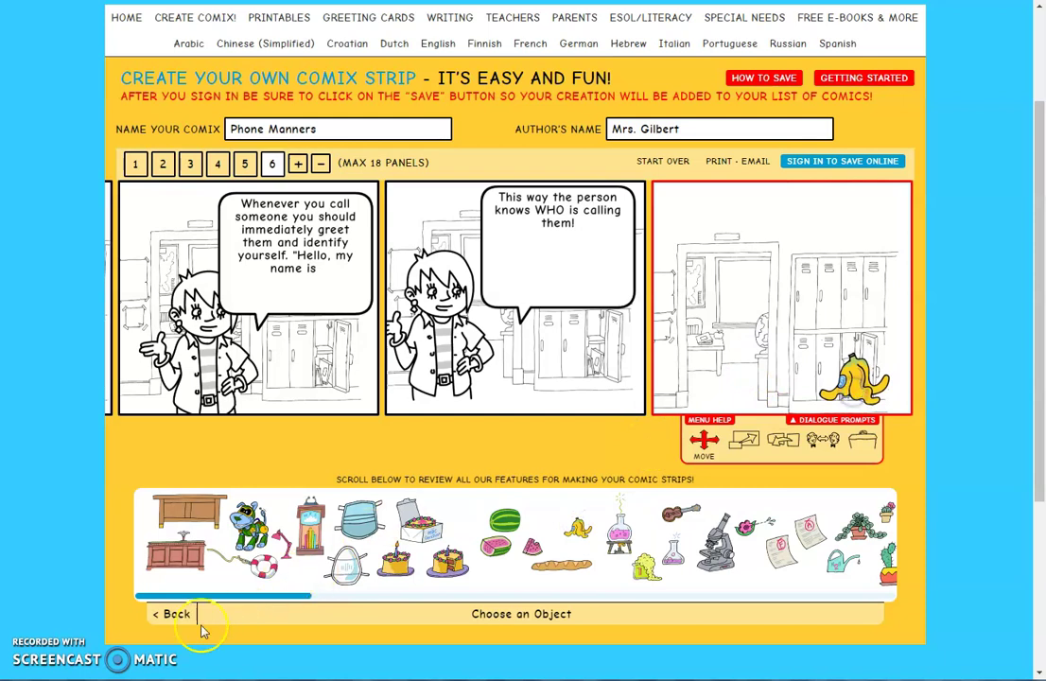
Give panel 6 the haunted-room background and lift the yellow figure off the couch
click(173, 616)
click(414, 595)
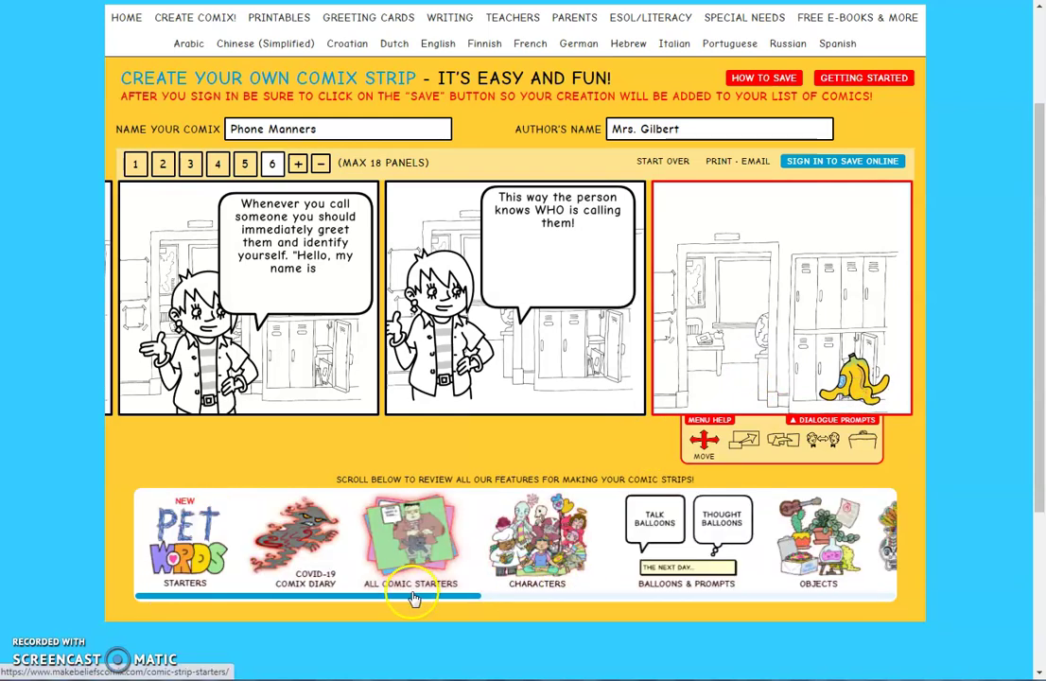
drag(413, 602, 621, 633)
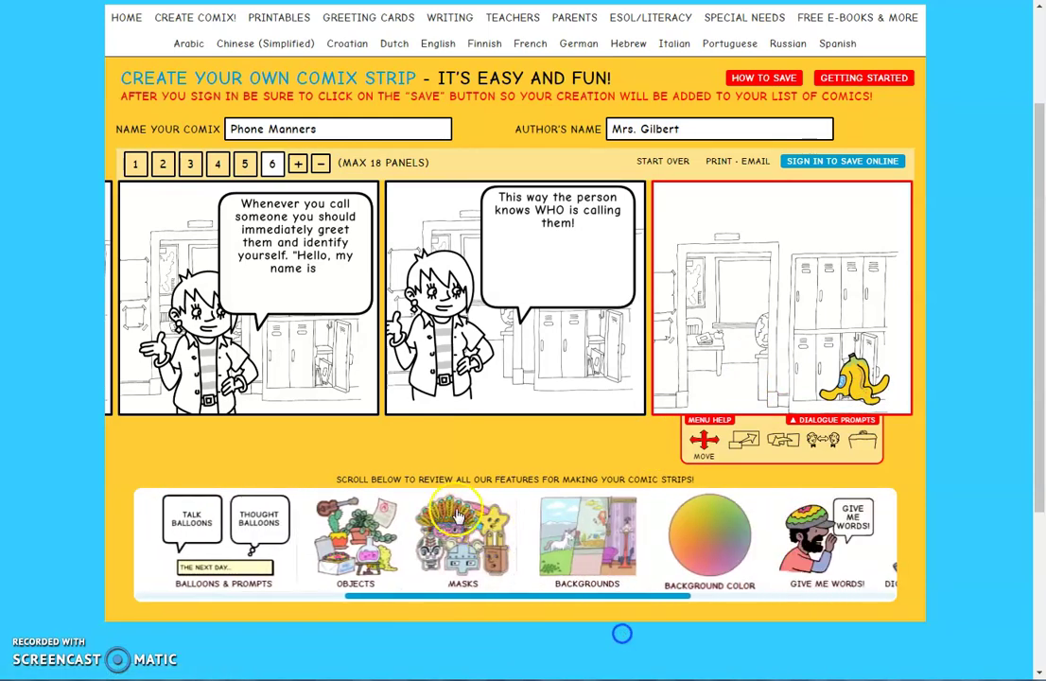
click(575, 558)
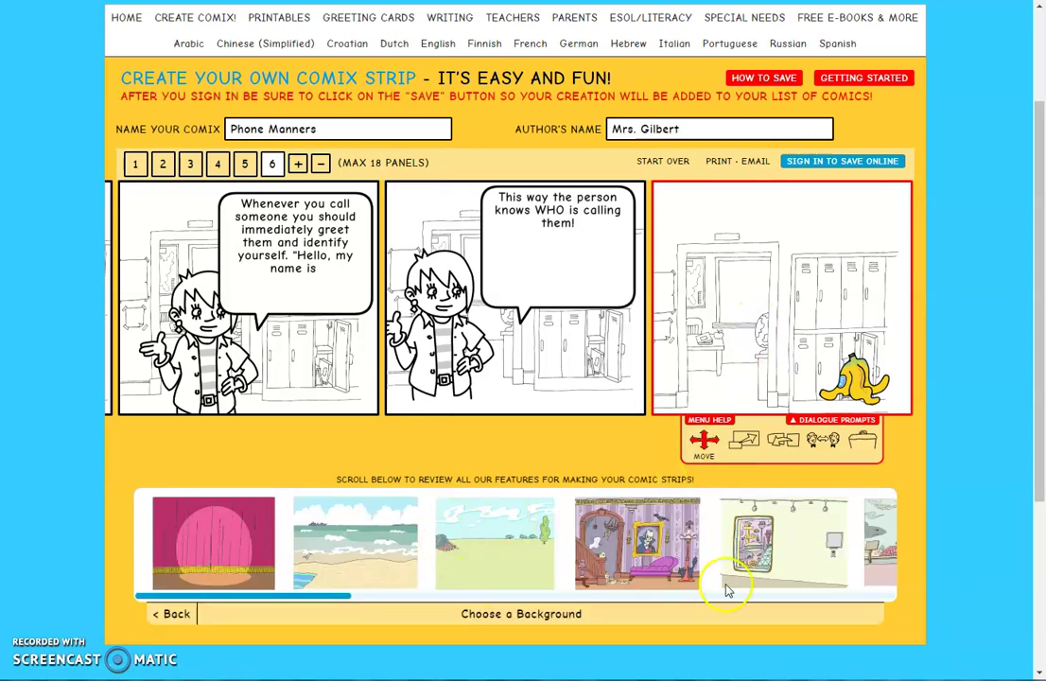
drag(331, 602, 398, 612)
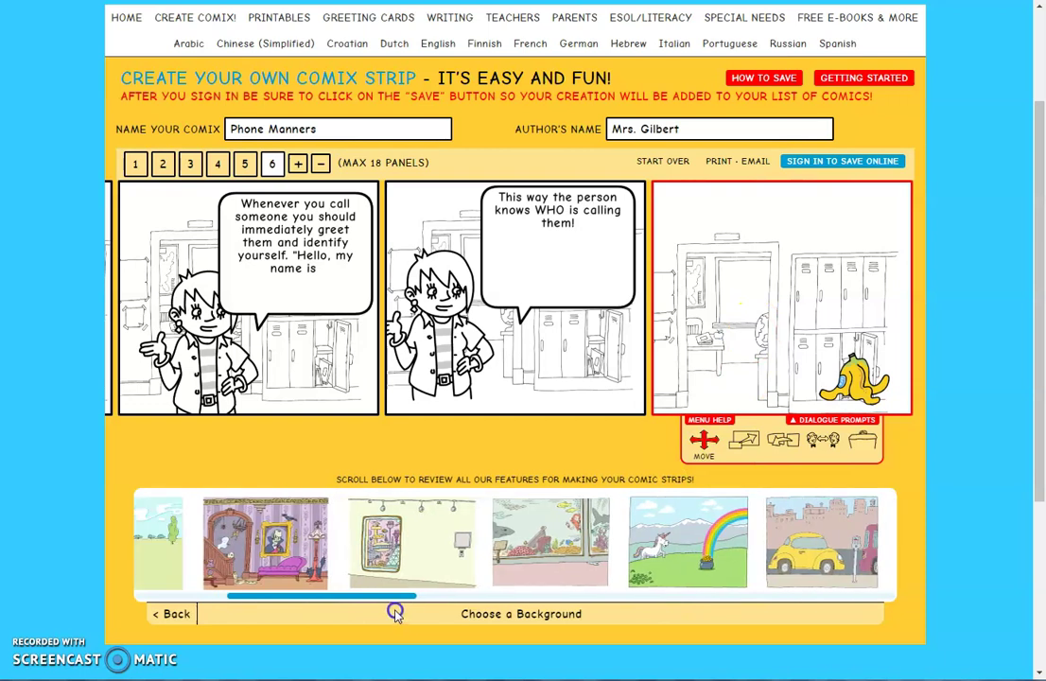
click(275, 558)
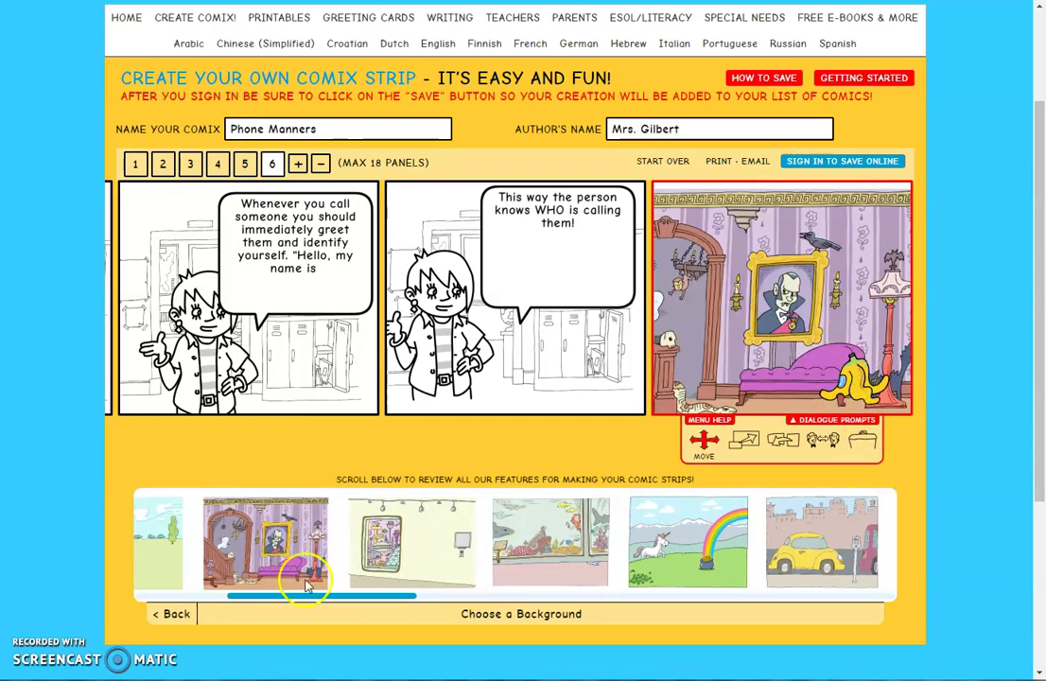
drag(815, 387, 839, 350)
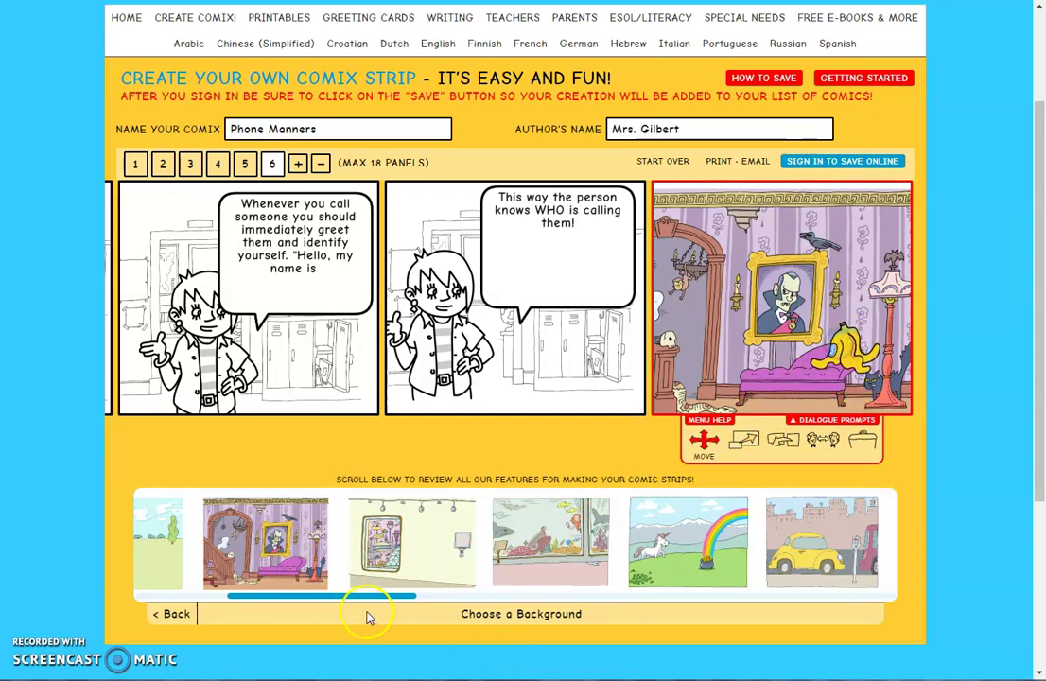
click(171, 614)
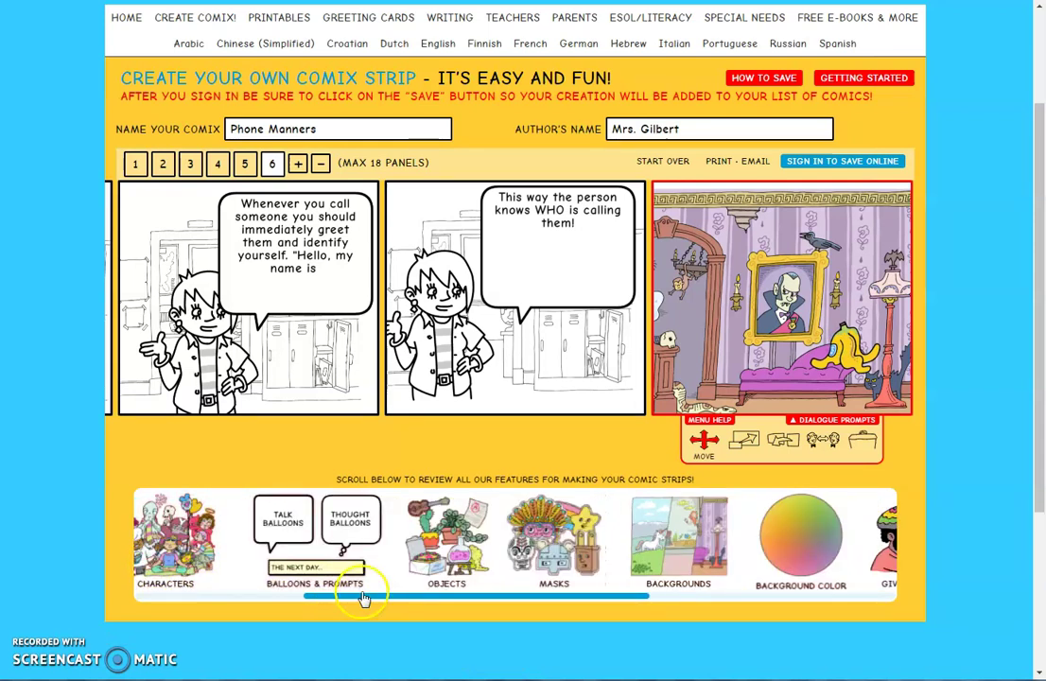
drag(367, 597, 278, 602)
Add a pumpkin-head zombie pose to panel 6 and move it aside
click(199, 552)
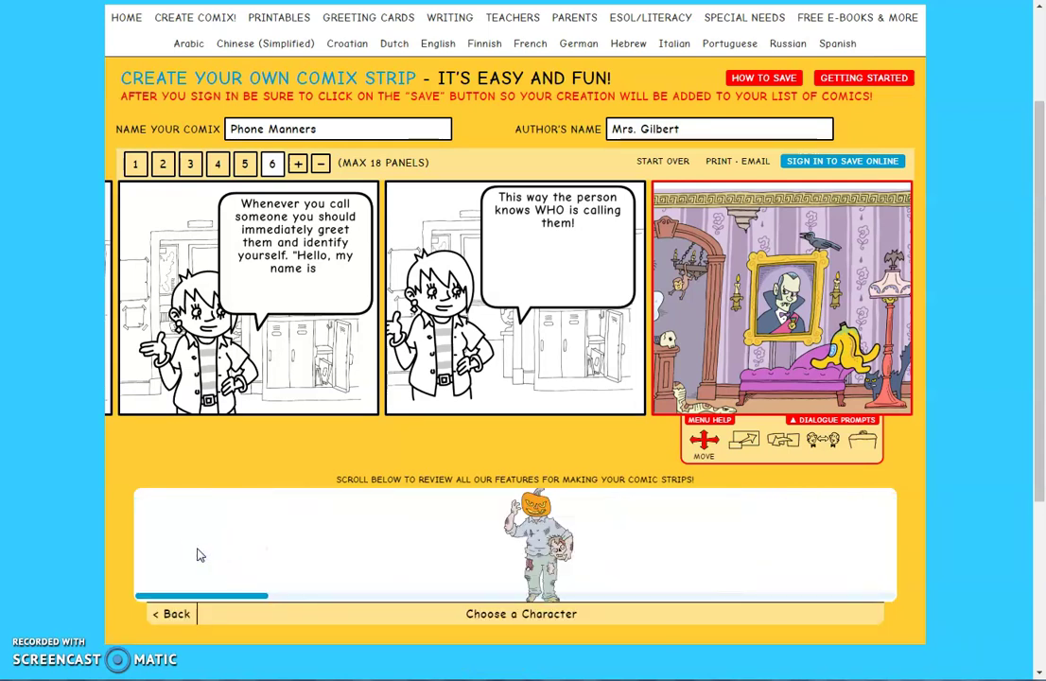
click(532, 550)
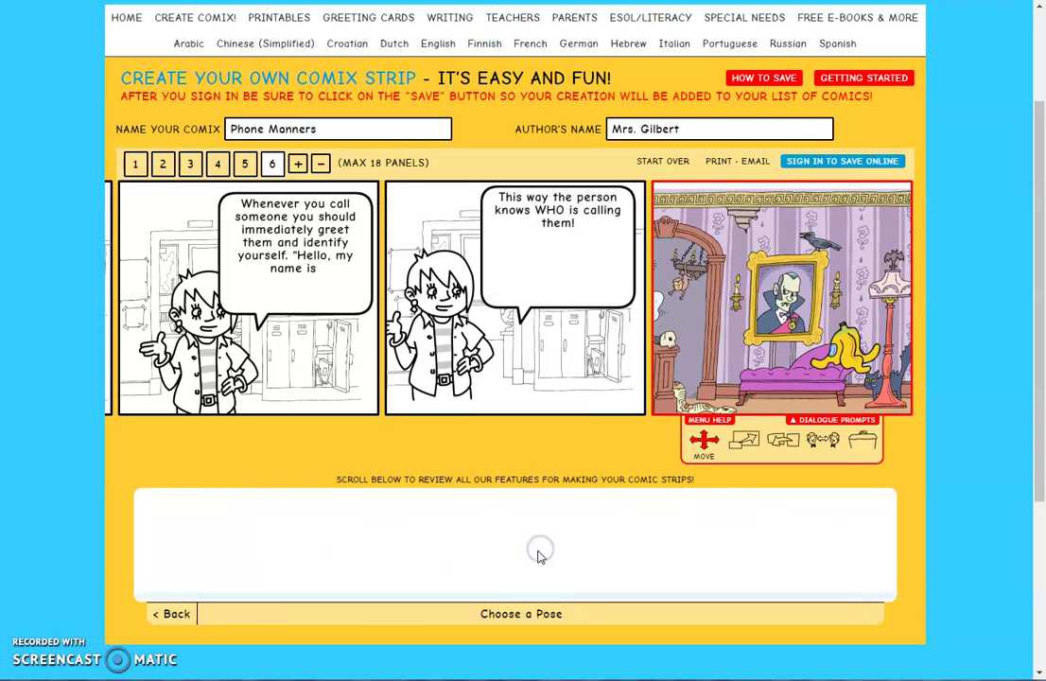
click(549, 555)
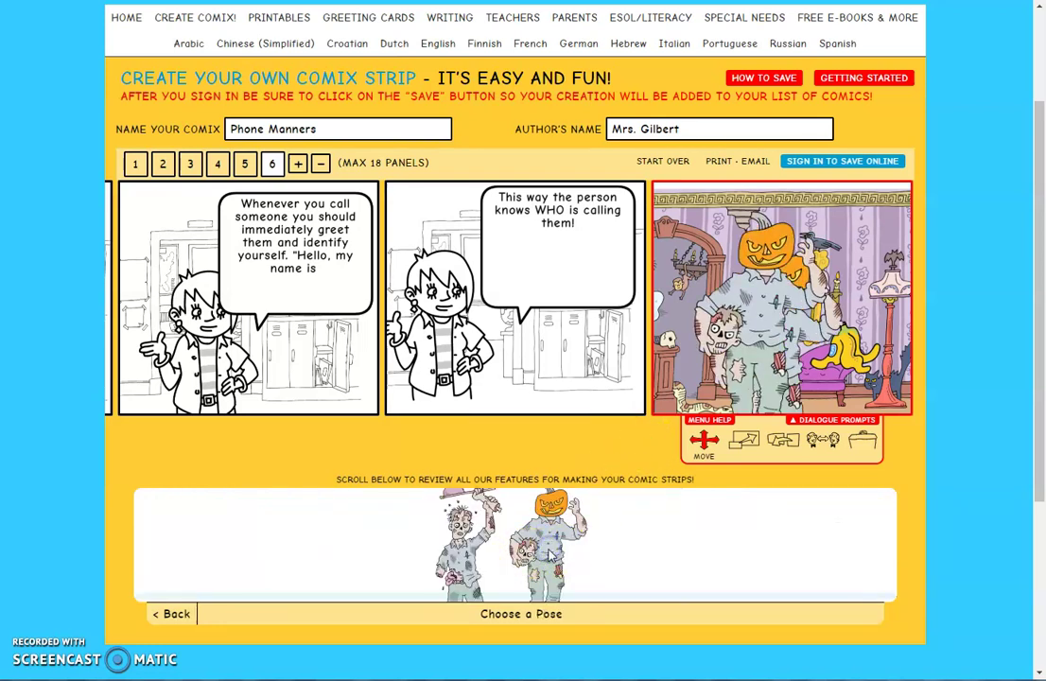
drag(752, 352, 699, 389)
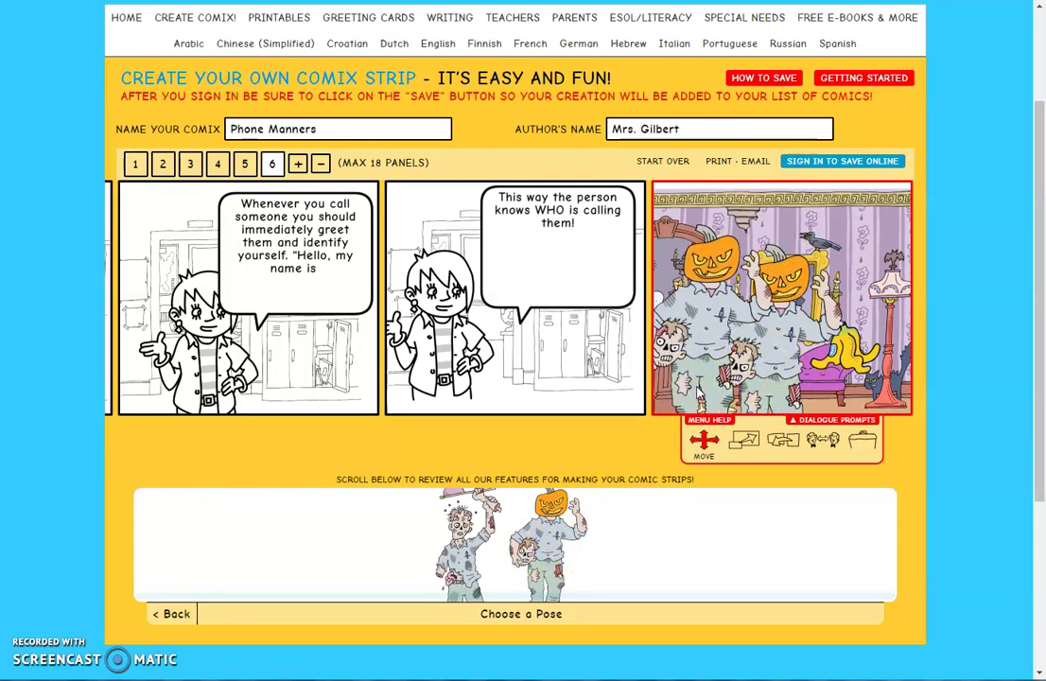
Delete the duplicate zombie with the trash tool, leaving one in the haunted room
click(864, 451)
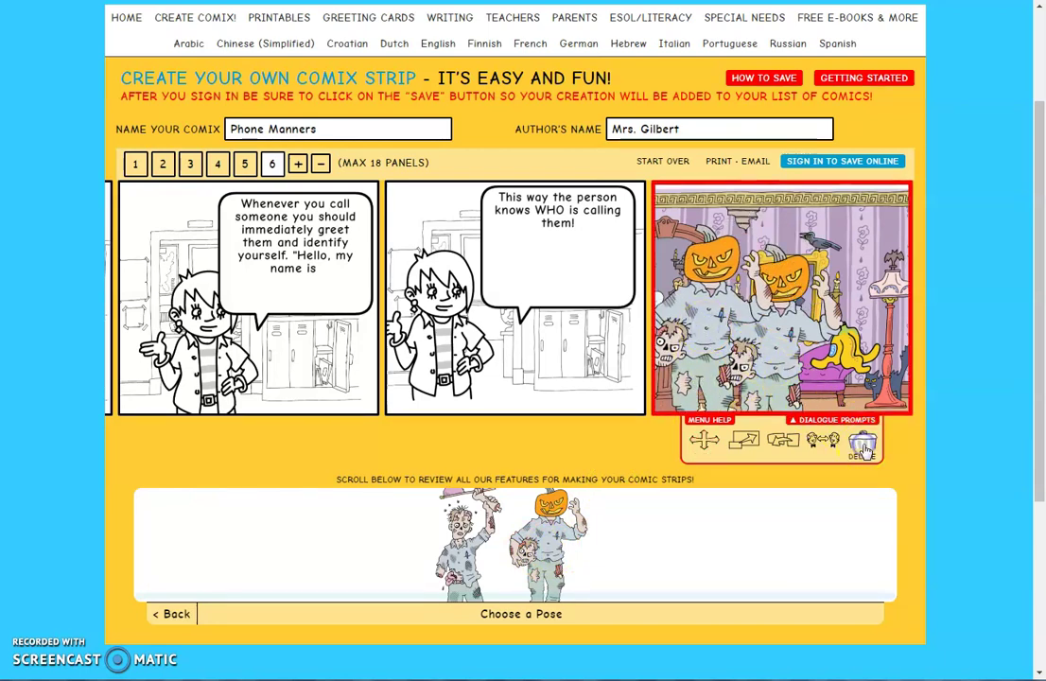
click(711, 376)
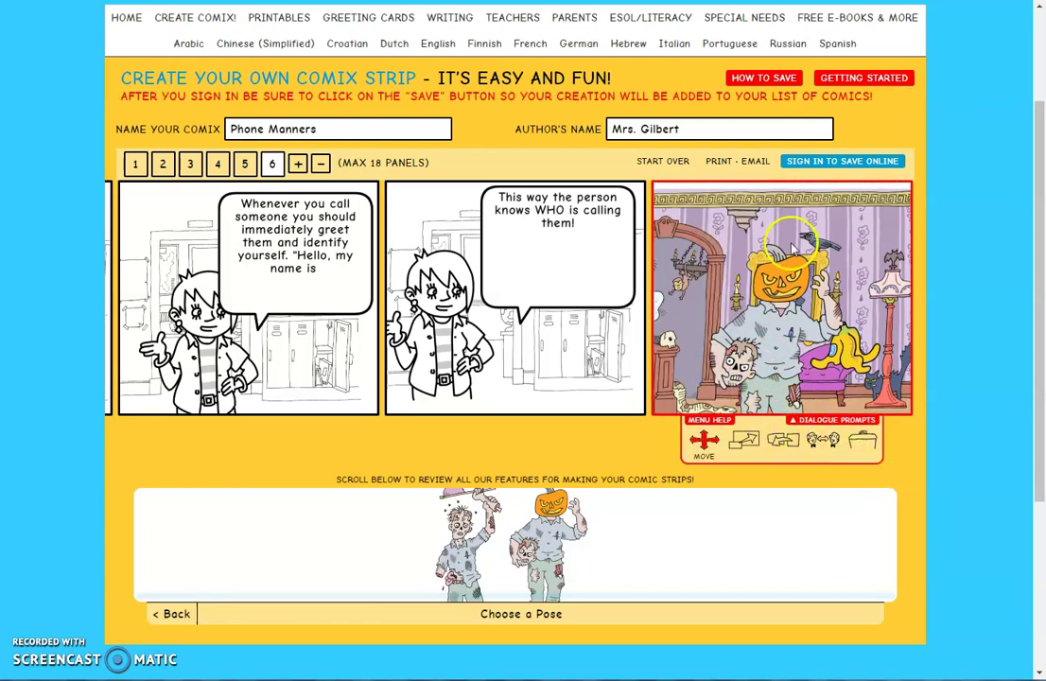
scroll(568, 414, down, 1)
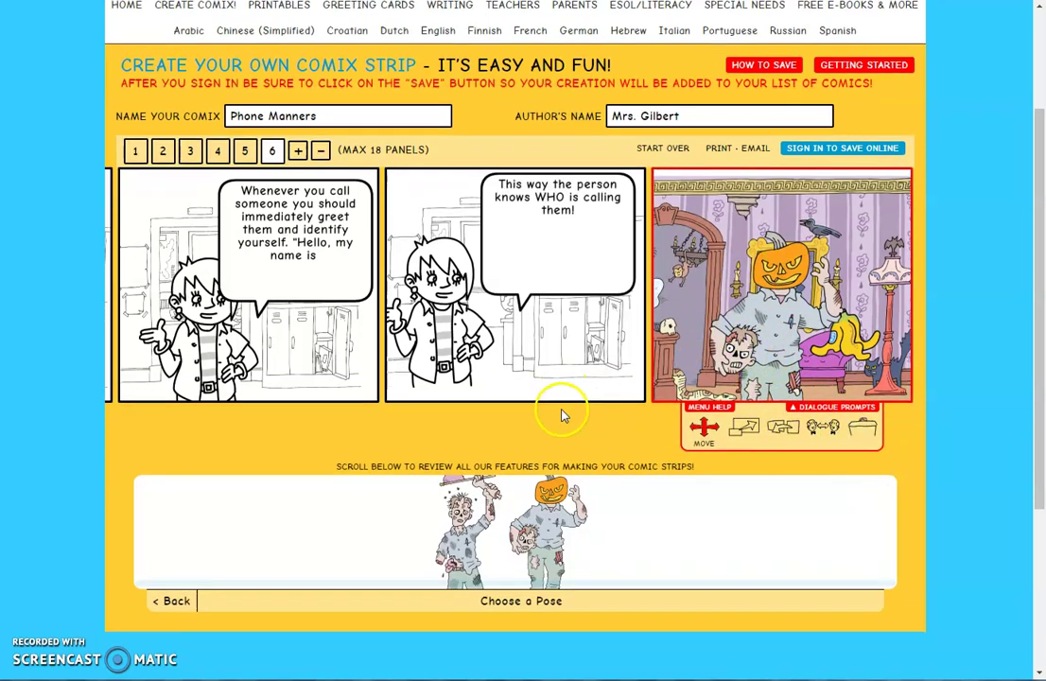
scroll(563, 413, down, 3)
scroll(542, 421, up, 3)
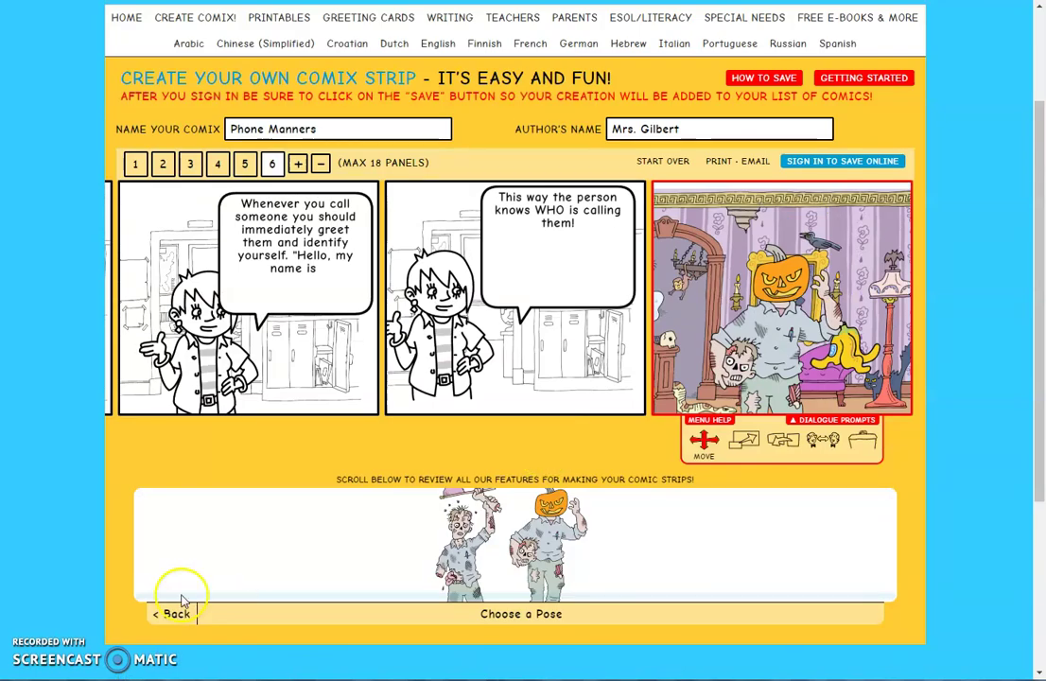
click(168, 614)
scroll(363, 427, up, 2)
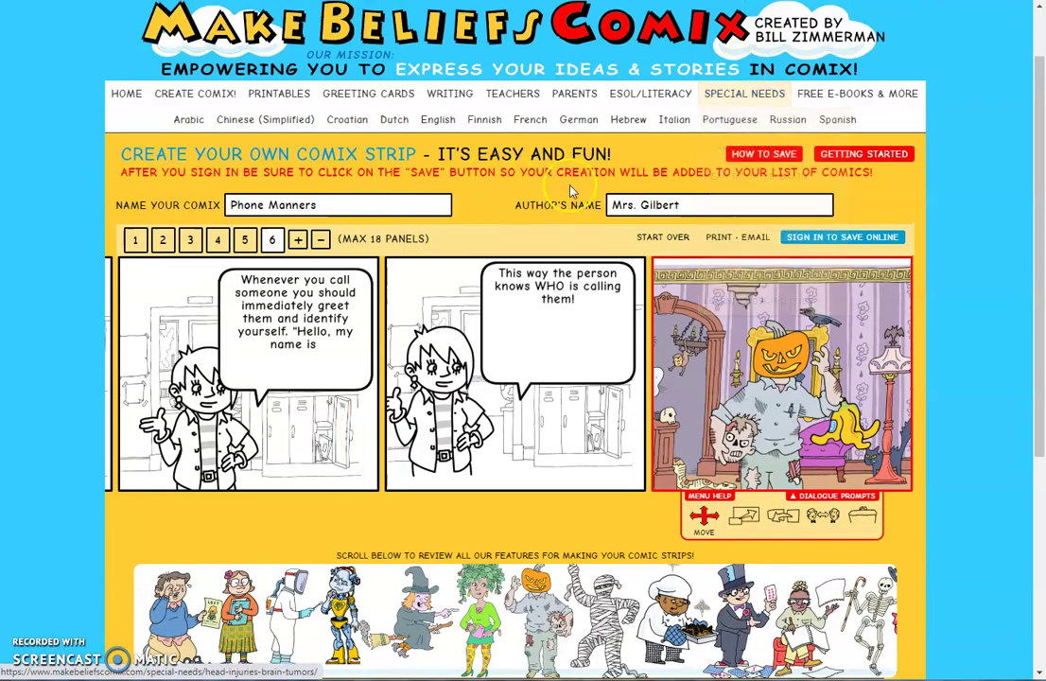
click(763, 155)
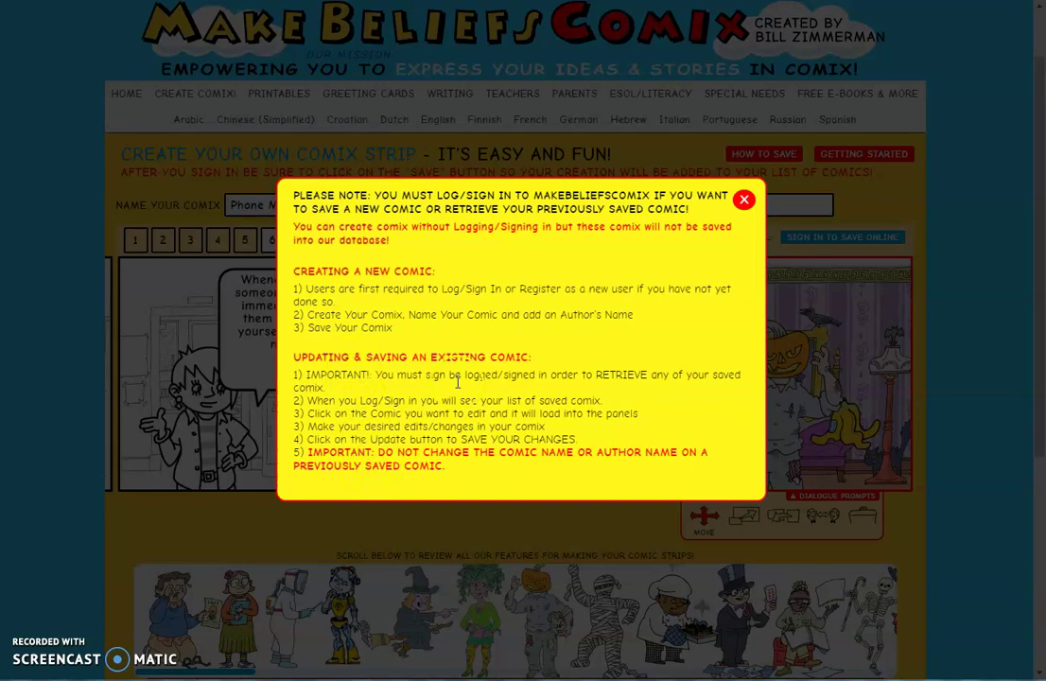
triple_click(742, 203)
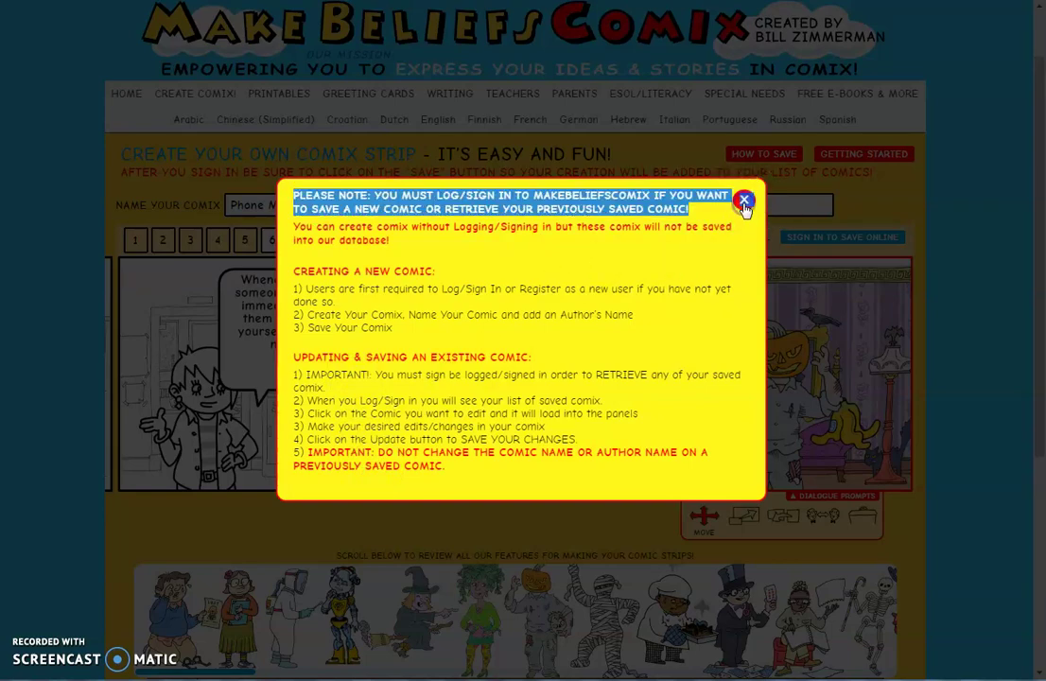
click(745, 200)
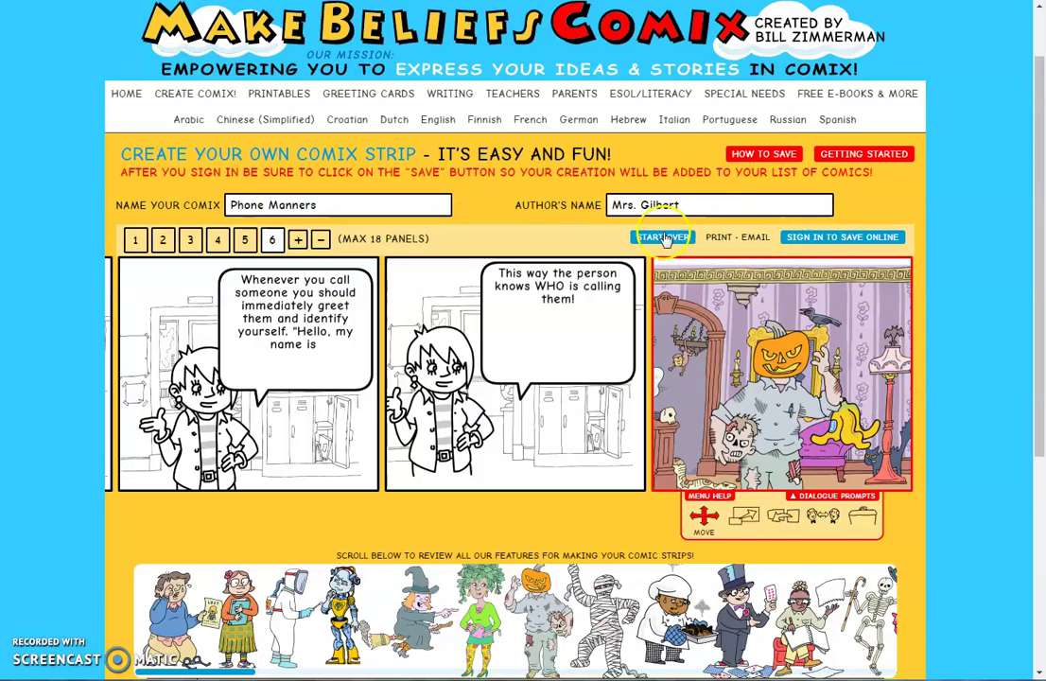
Open the PRINT - EMAIL page and review the six panels and save options
click(748, 243)
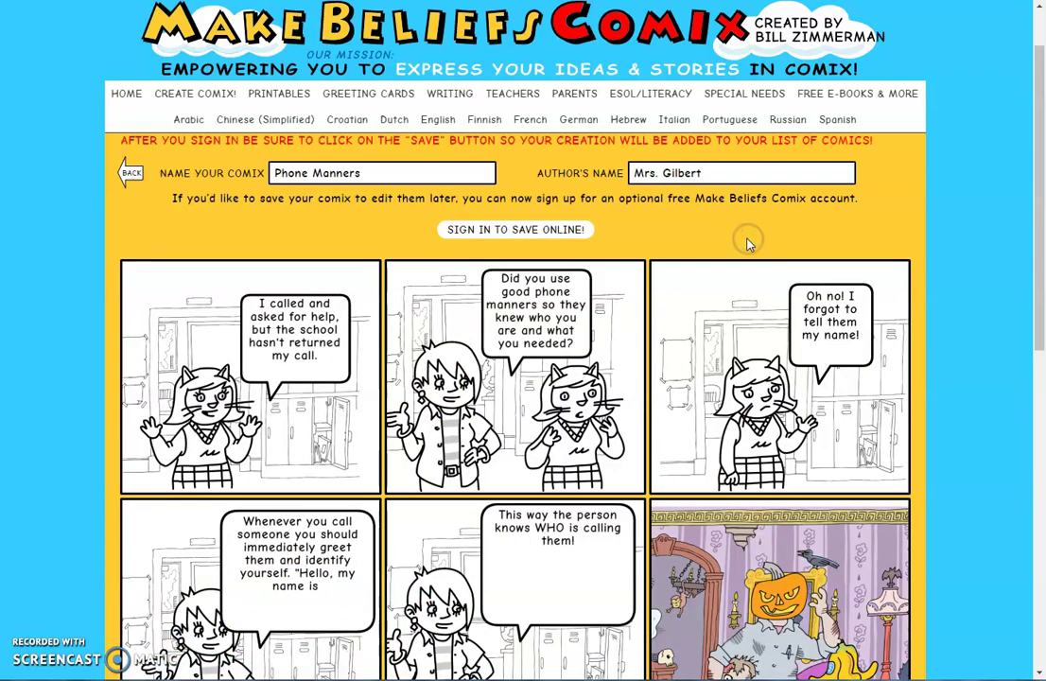
scroll(738, 274, down, 3)
scroll(730, 288, down, 2)
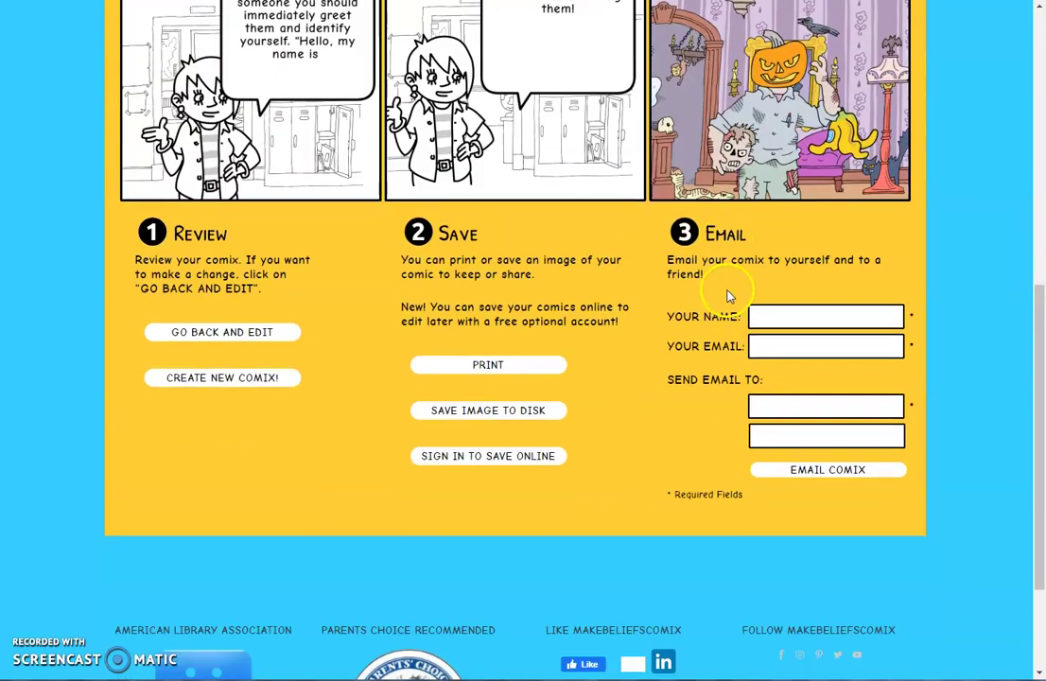
scroll(726, 297, up, 5)
scroll(726, 299, up, 1)
scroll(726, 299, down, 3)
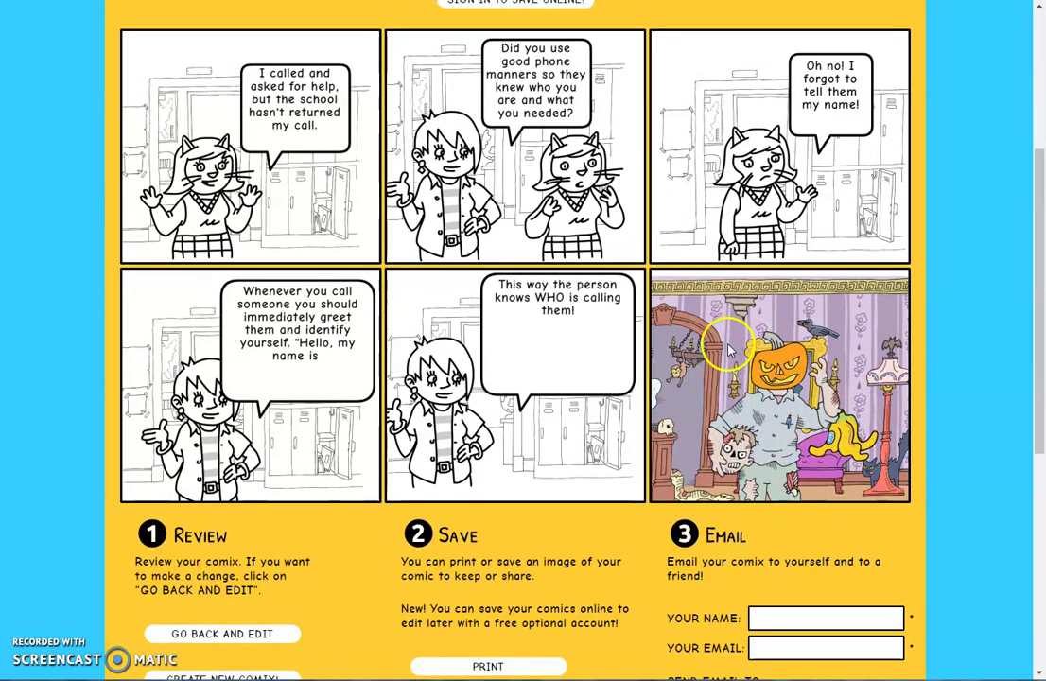
scroll(704, 336, down, 3)
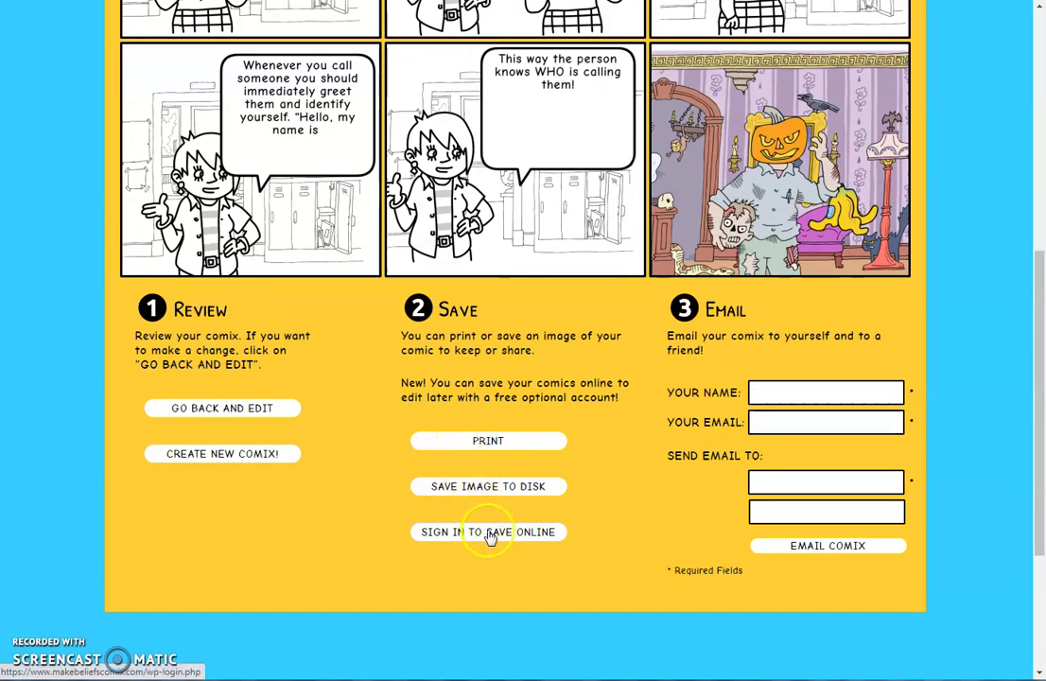
Save the comic as a PNG image and check it in Photo Viewer
click(492, 489)
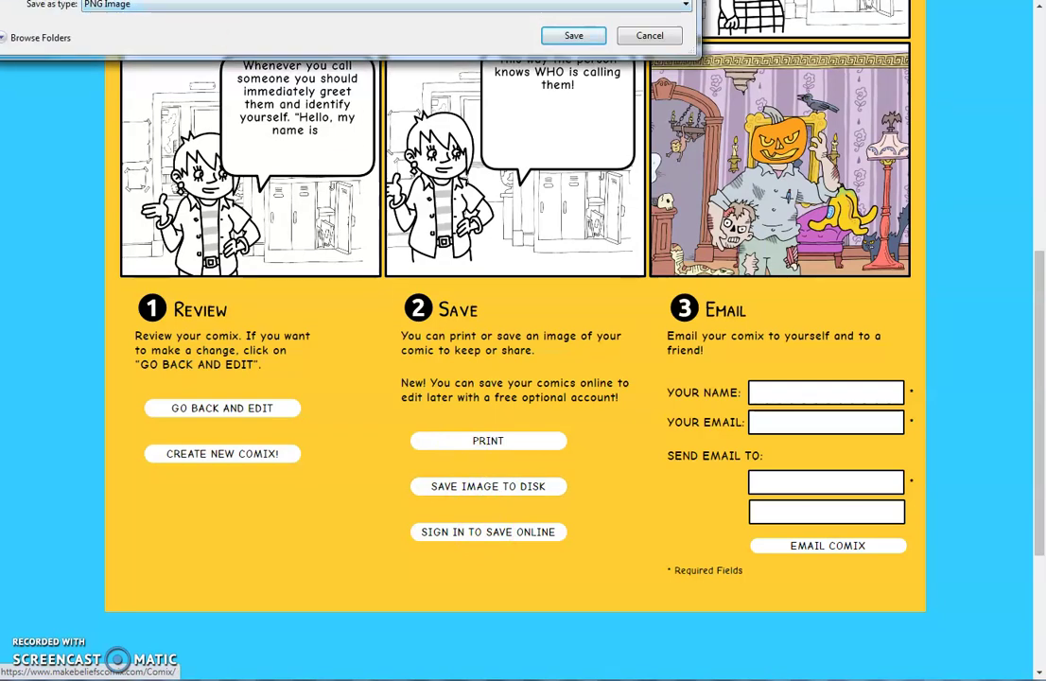
click(572, 35)
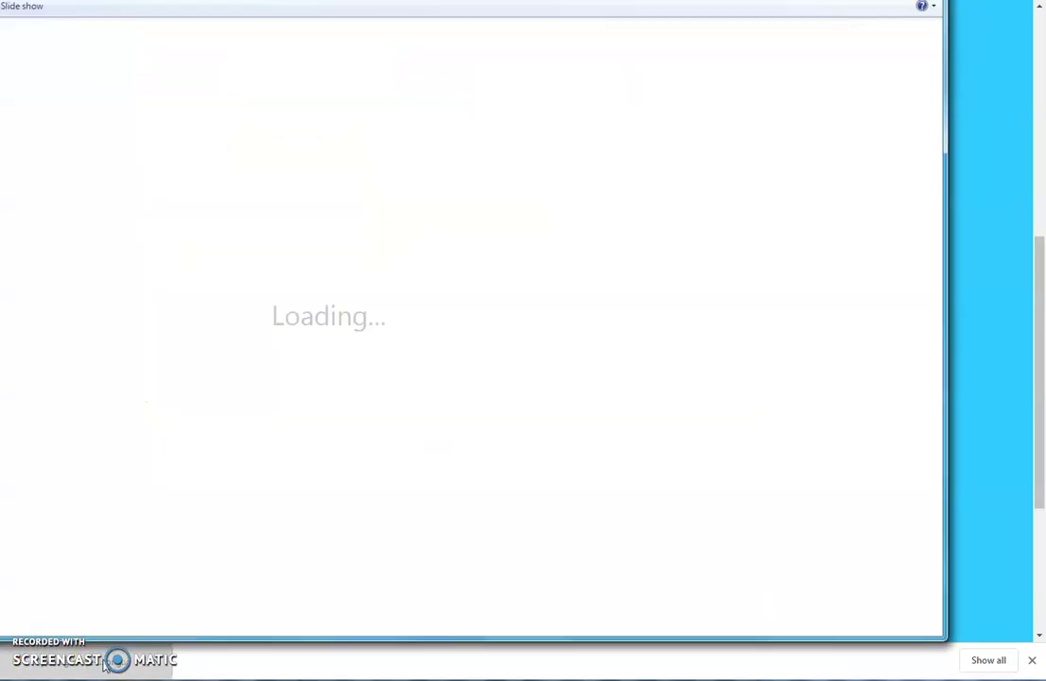
click(551, 310)
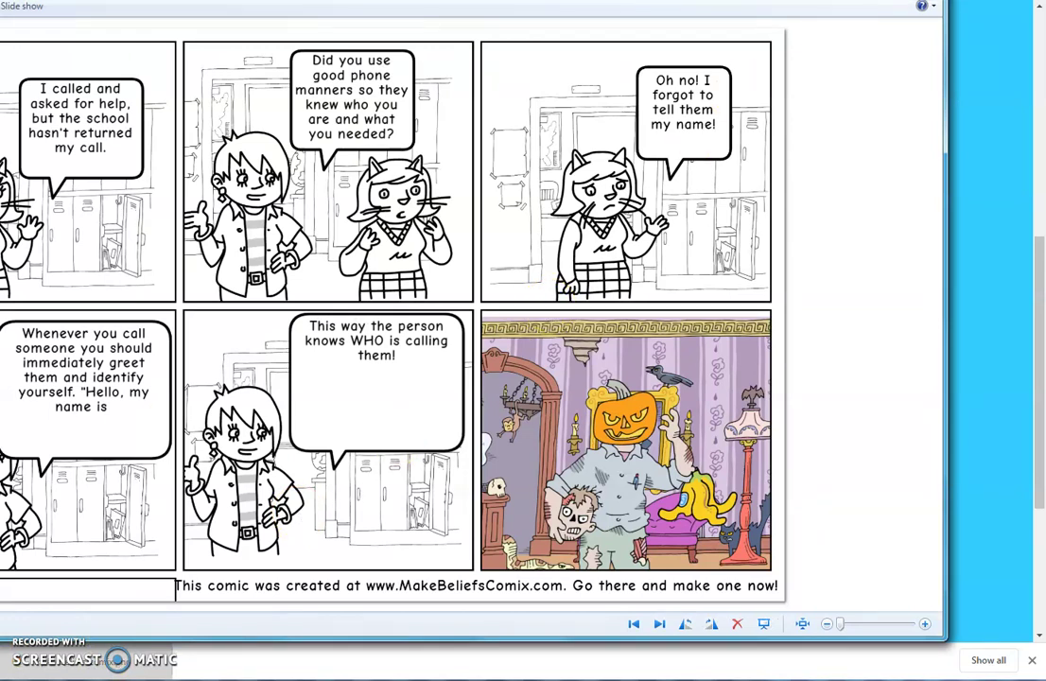
key(alt+F4)
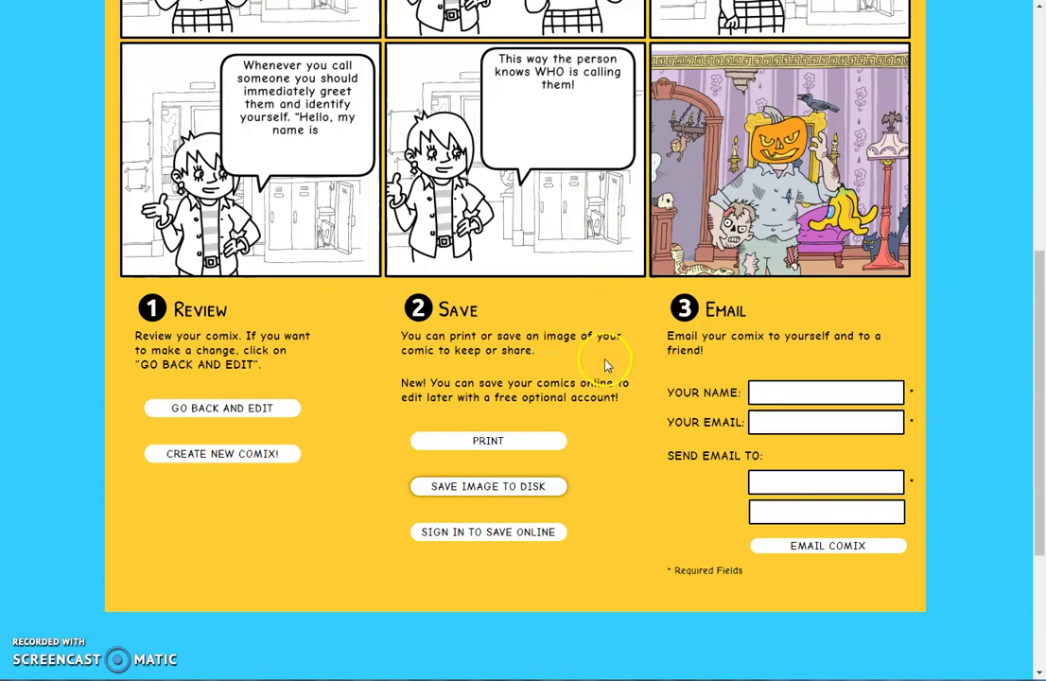
Return from the print page to the comic editor
scroll(607, 364, up, 6)
scroll(605, 366, down, 3)
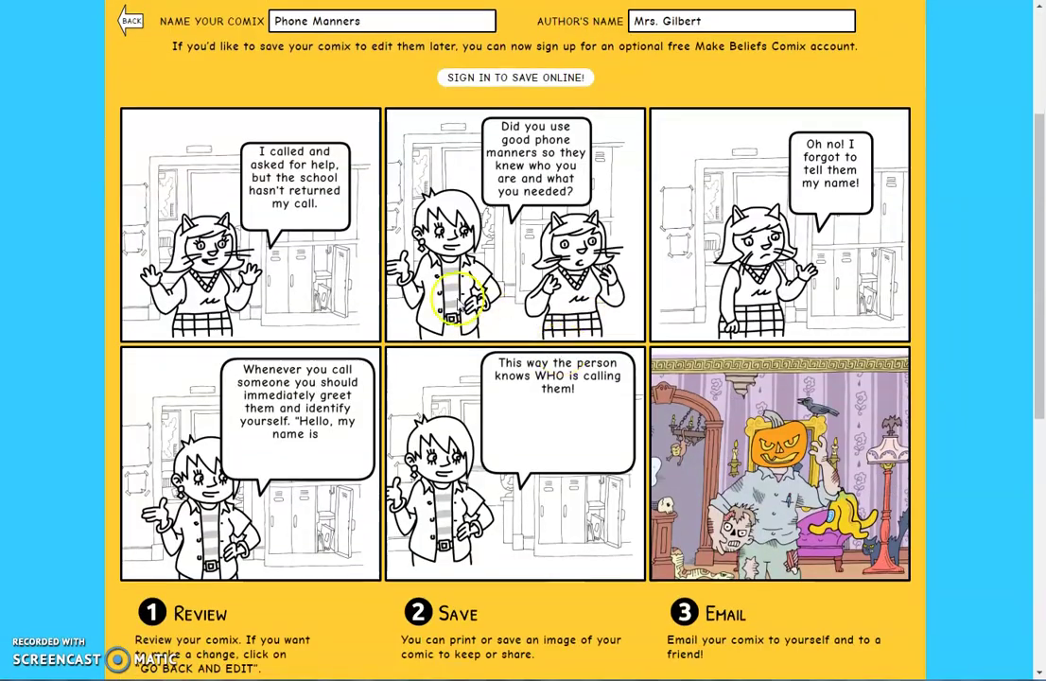
click(128, 26)
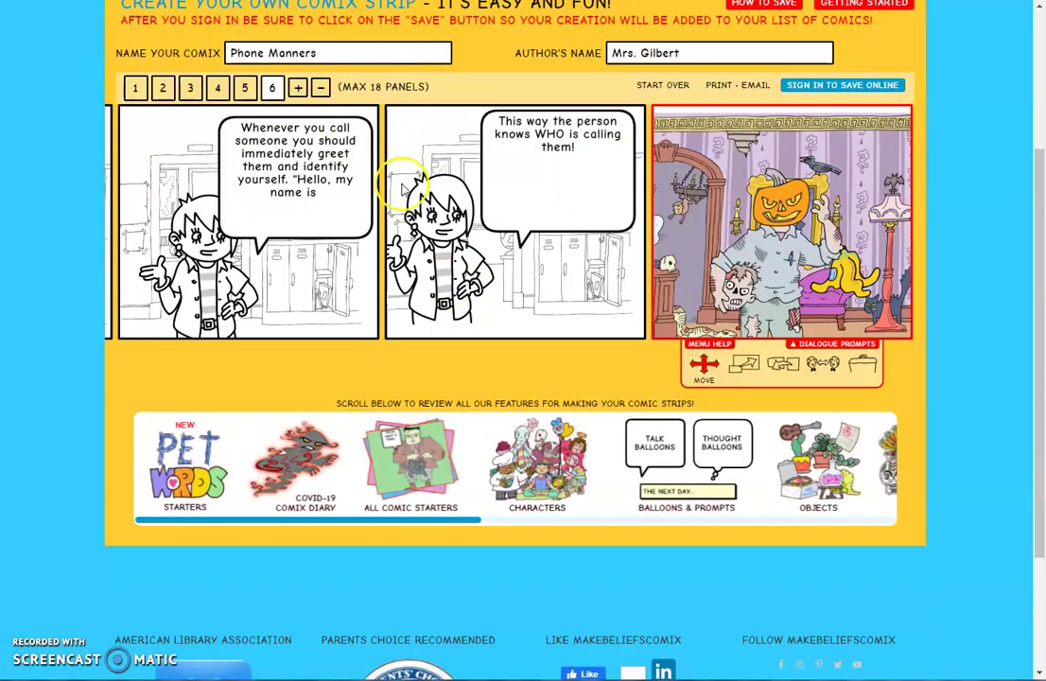
Browse the feature carousel below the six-panel Phone Manners strip
scroll(402, 180, up, 3)
scroll(397, 200, down, 5)
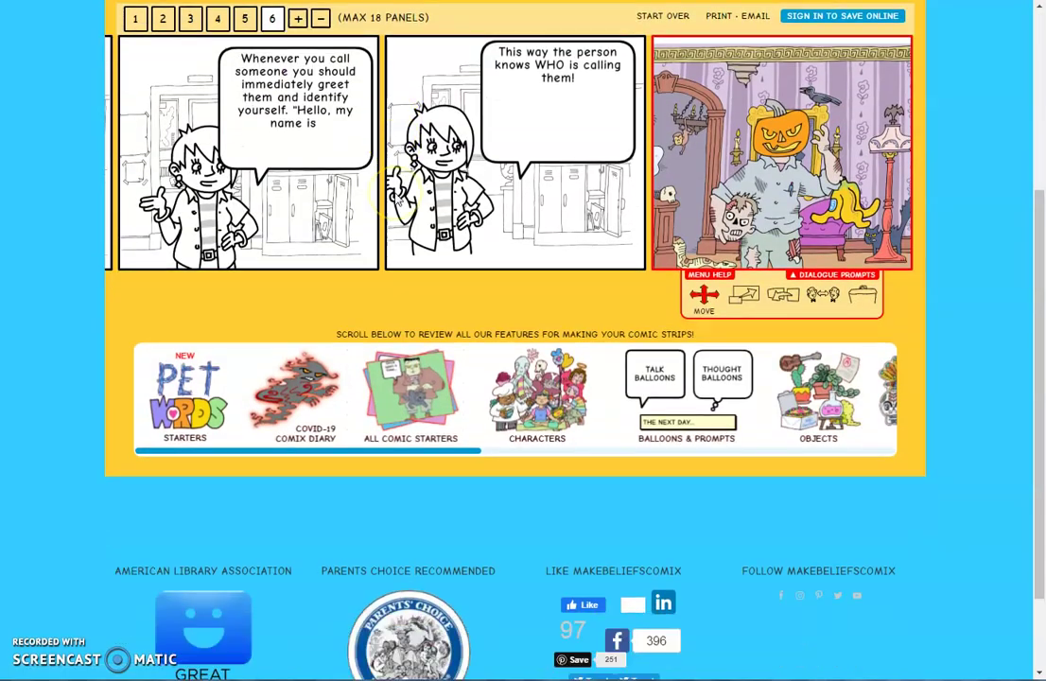
scroll(396, 199, up, 2)
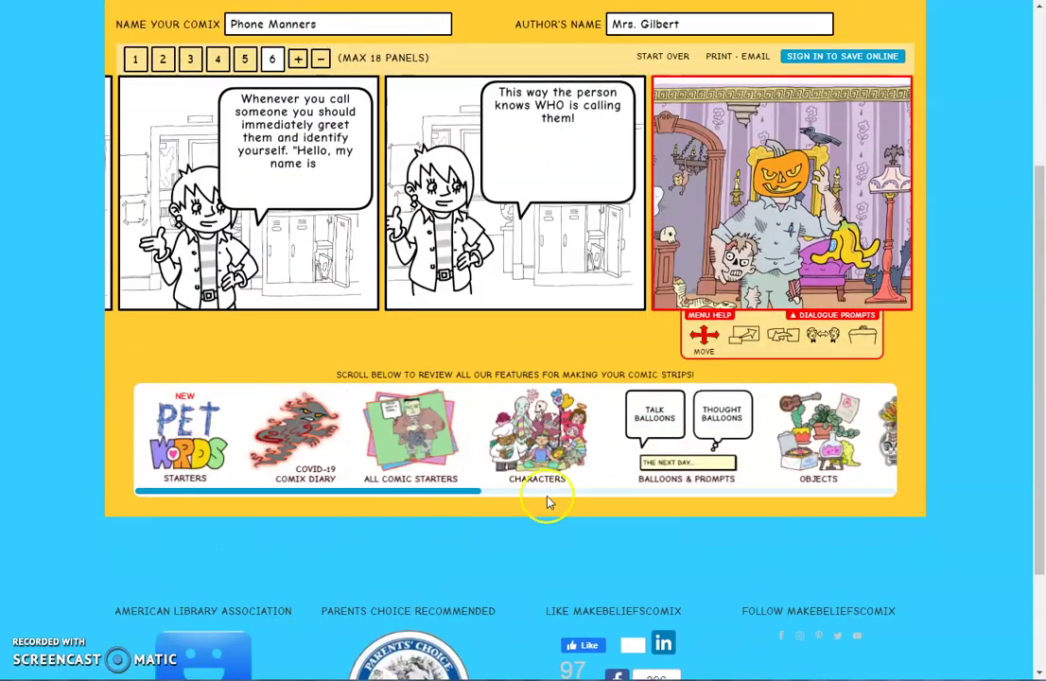
scroll(549, 496, up, 3)
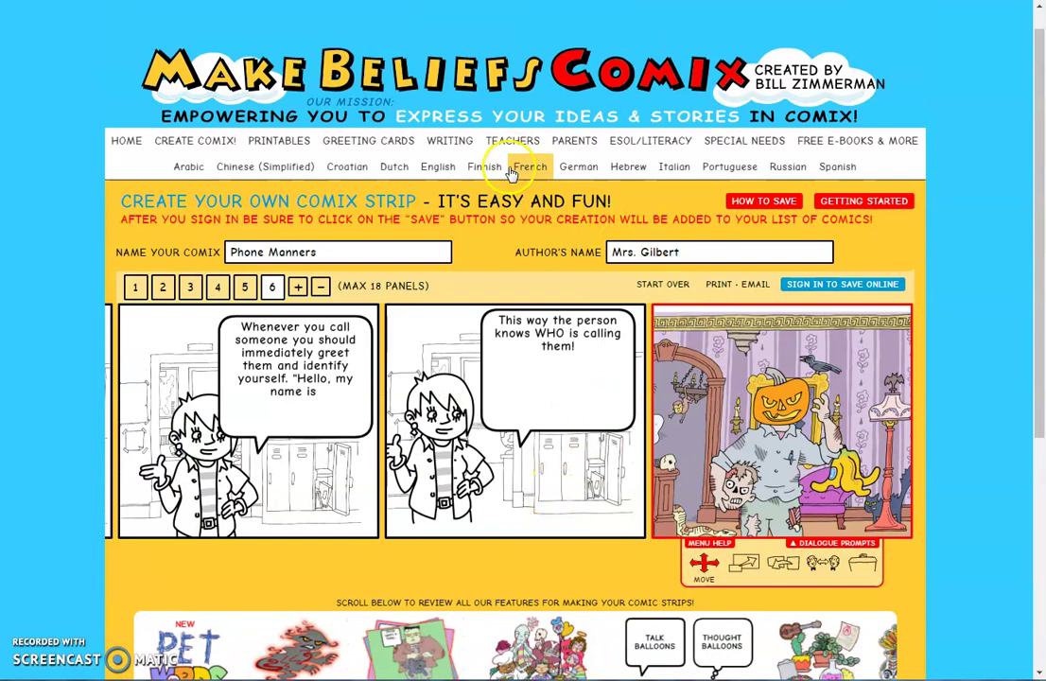
scroll(652, 421, down, 3)
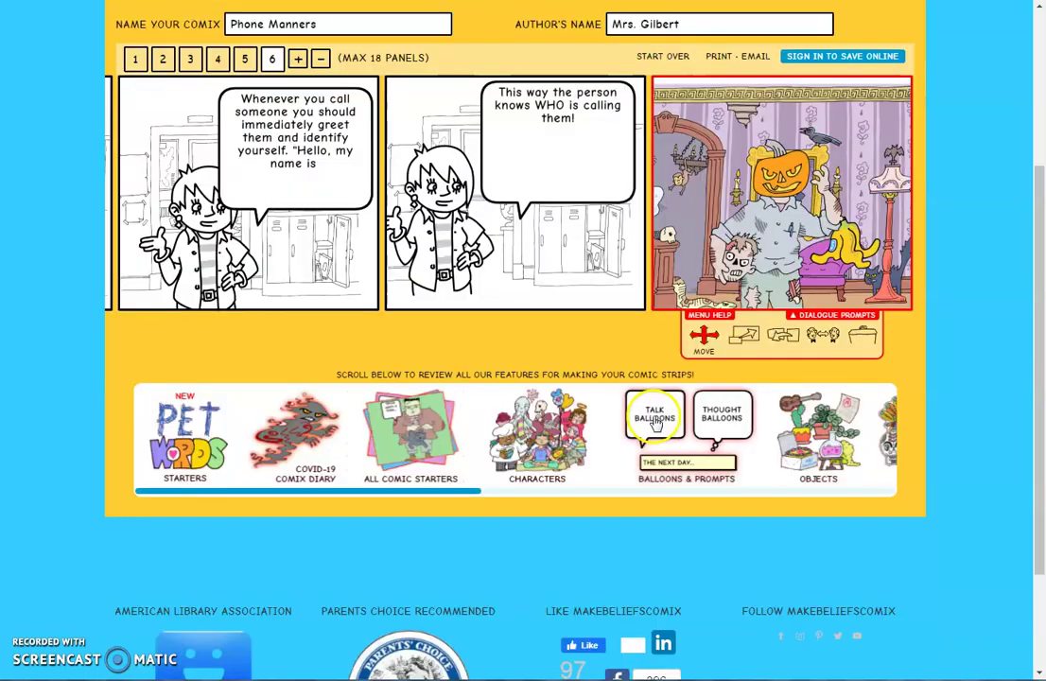
drag(515, 503, 775, 518)
drag(608, 498, 738, 525)
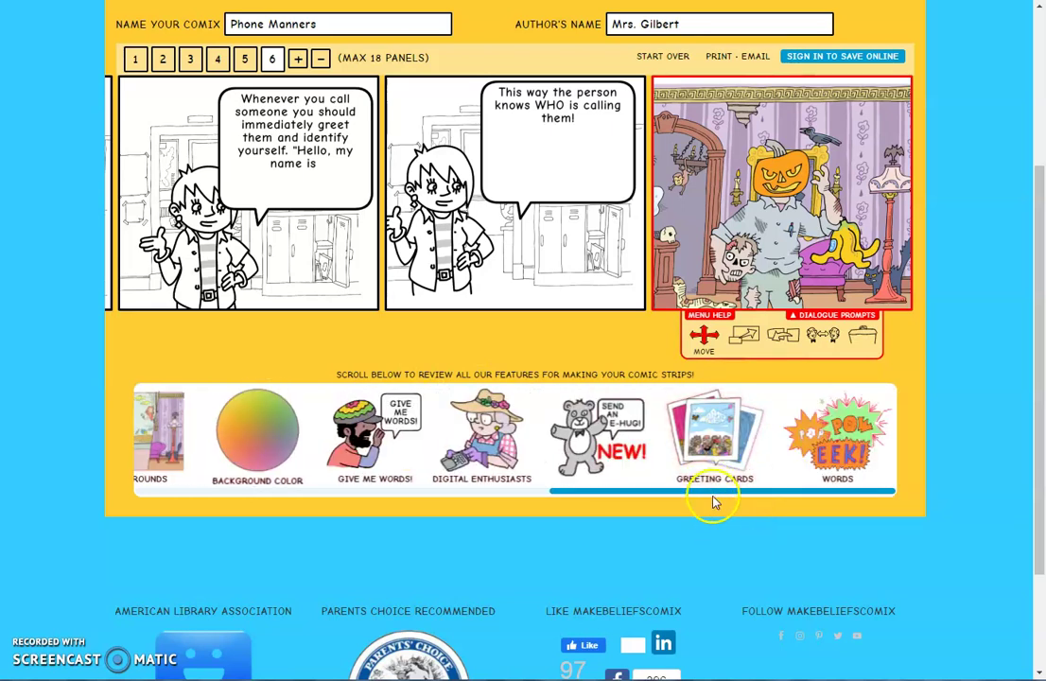